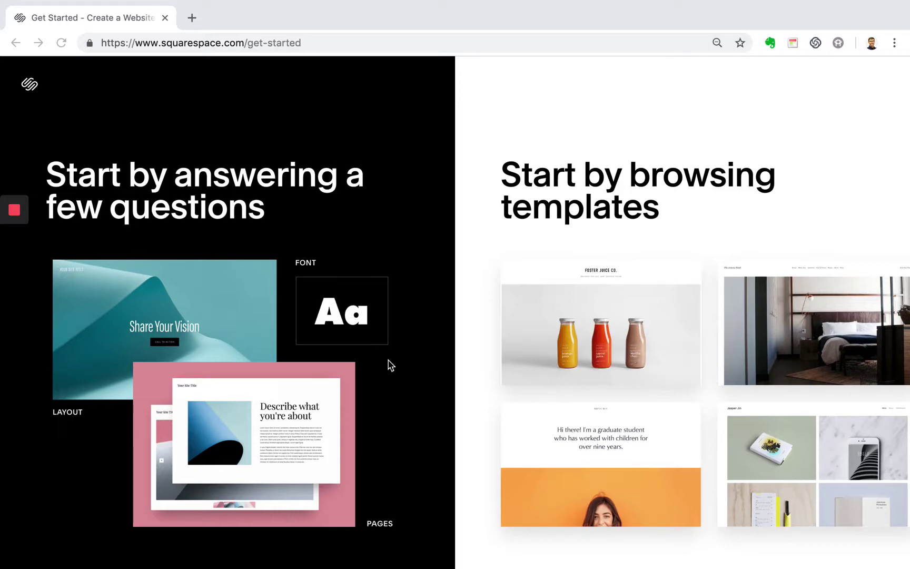
Step: Start the guided setup questions and enter 'Customer website' as the site purpose
left_click(223, 349)
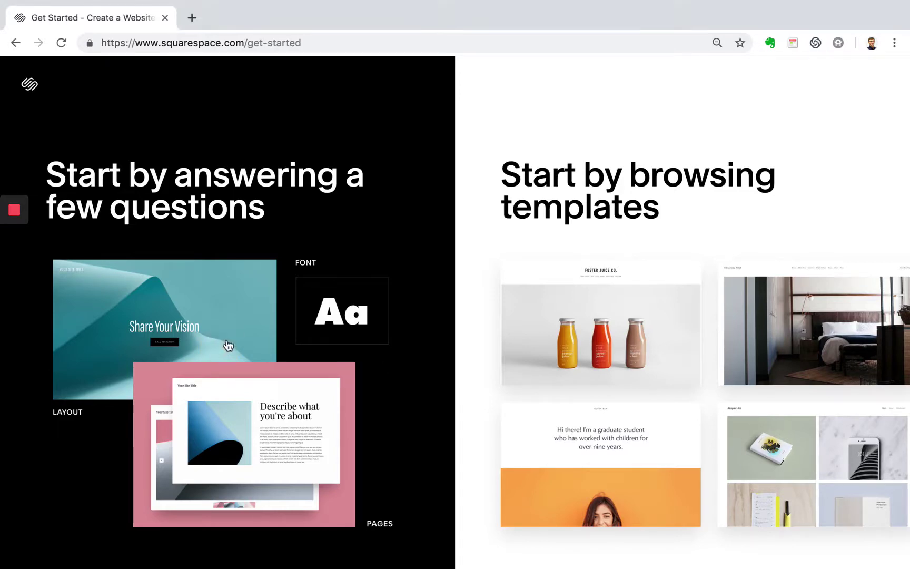
left_click(227, 345)
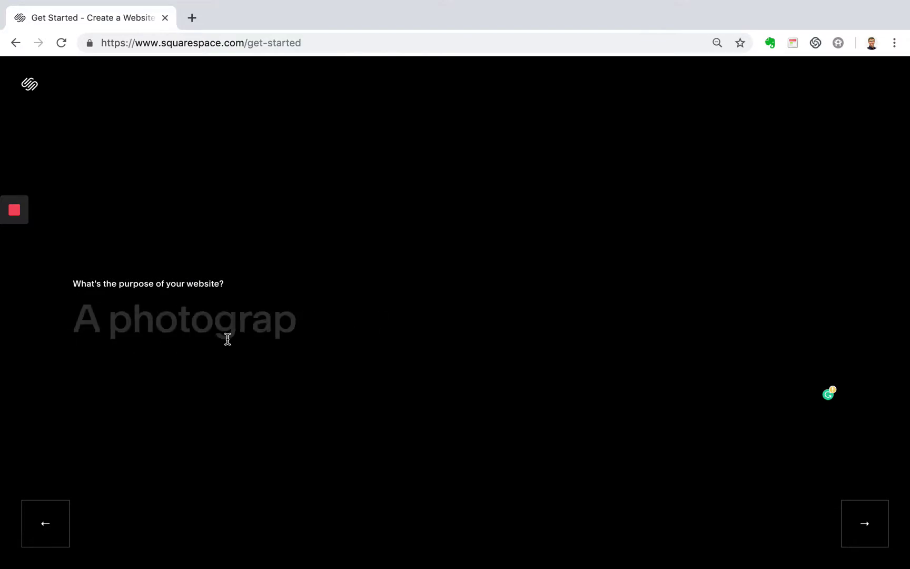
type("Customer website")
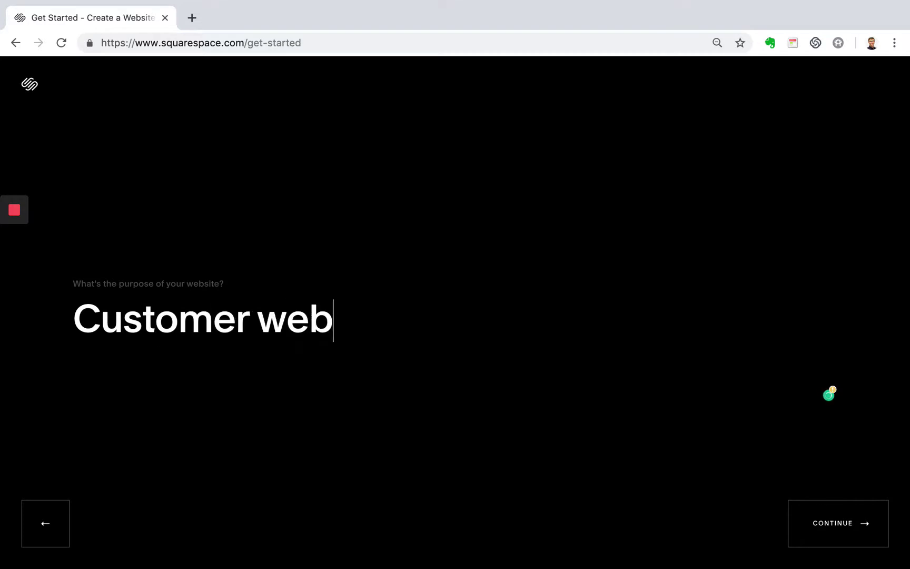
key("BackSpace")
key("BackSpace")
key("BackSpace")
key("BackSpace")
key("BackSpace")
key("BackSpace")
key("BackSpace")
key("BackSpace")
key("BackSpace")
key("BackSpace")
key("BackSpace")
key("BackSpace")
key("BackSpace")
key("BackSpace")
key("BackSpace")
key("BackSpace")
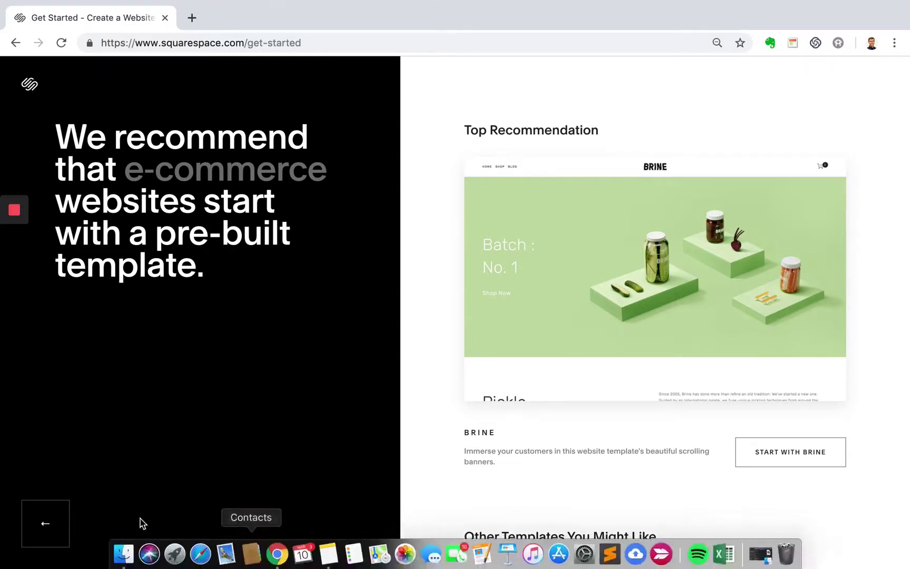
Step: Go back, replace the Shop answer with 'Customer website', and submit it as the purpose
left_click(43, 521)
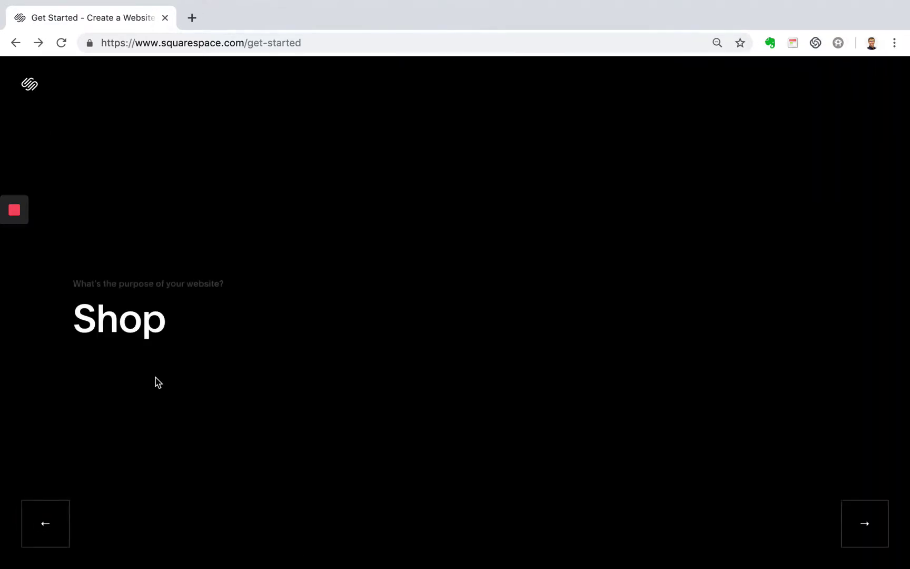
left_click_drag(192, 317, 87, 318)
key("BackSpace")
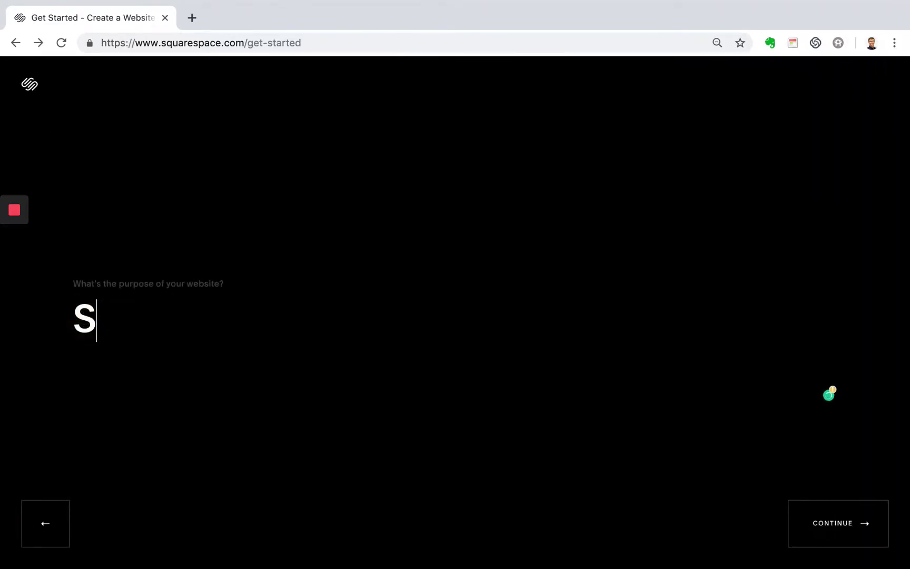
key("BackSpace")
type("Customer website")
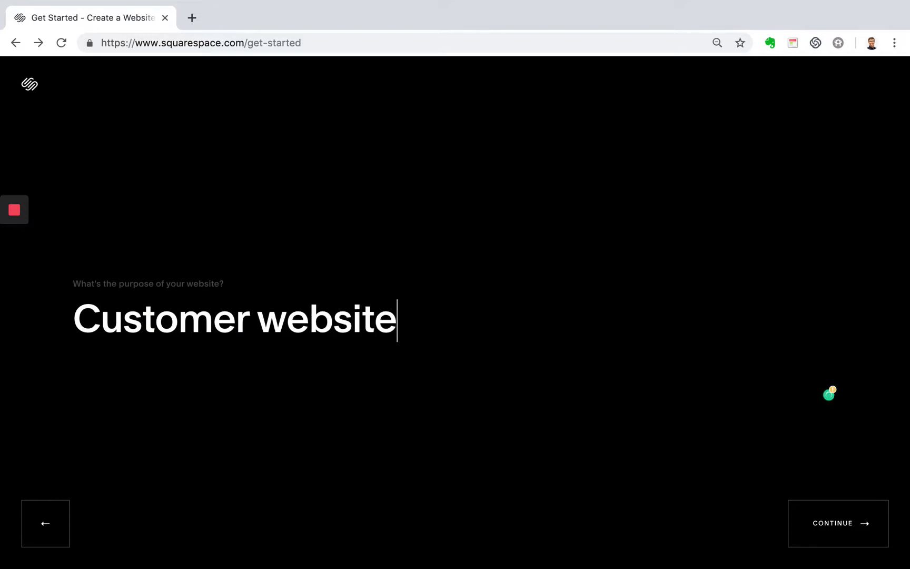
key("Return")
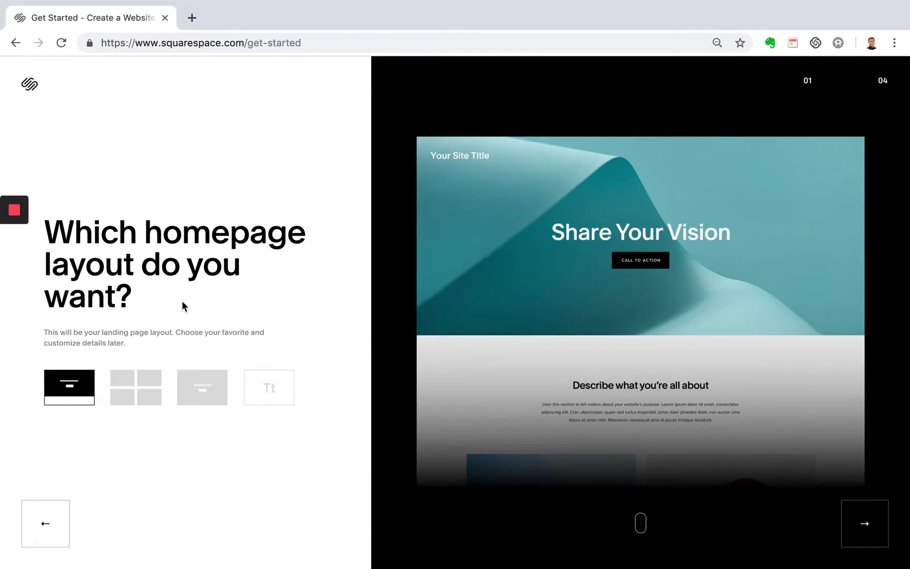
Step: Compare the homepage layouts and choose the full-image banner layout
left_click(140, 396)
left_click(213, 396)
left_click(262, 395)
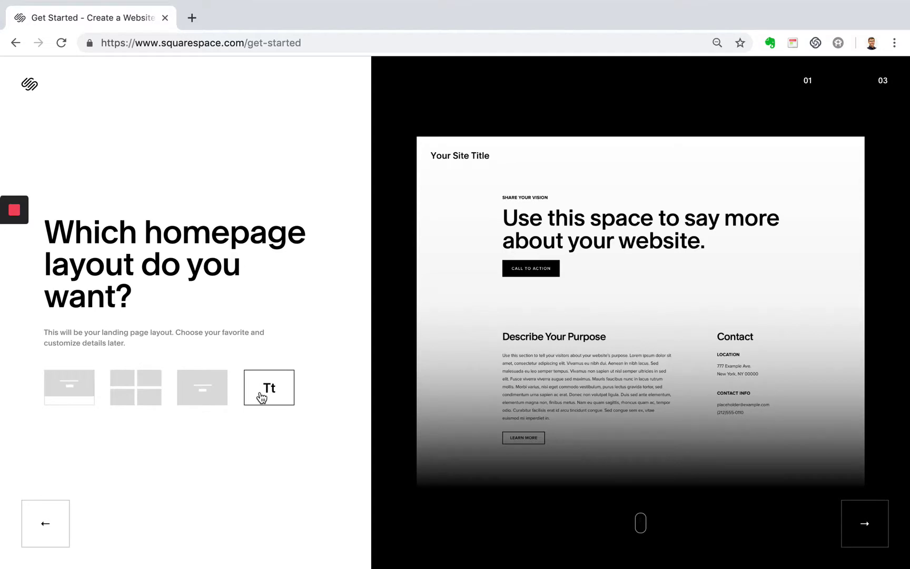
left_click(214, 396)
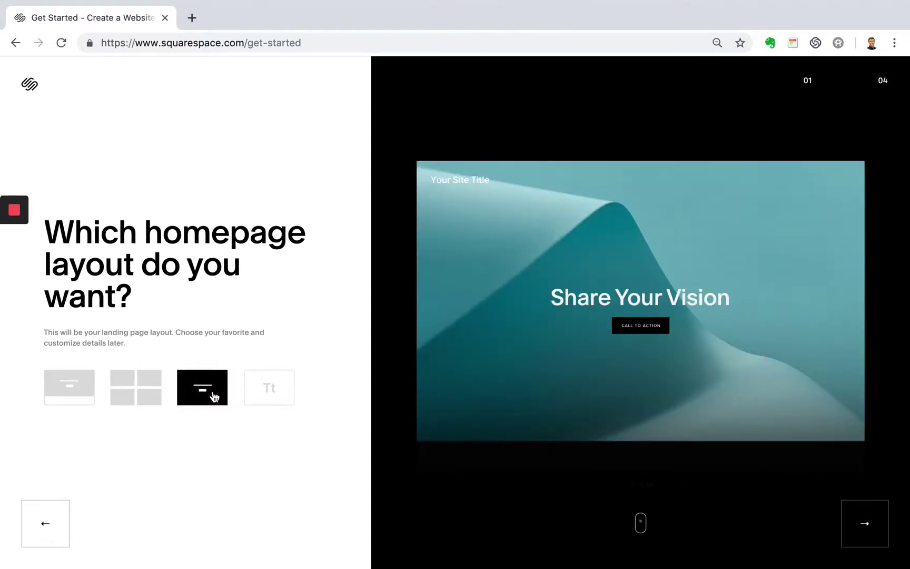
left_click(859, 536)
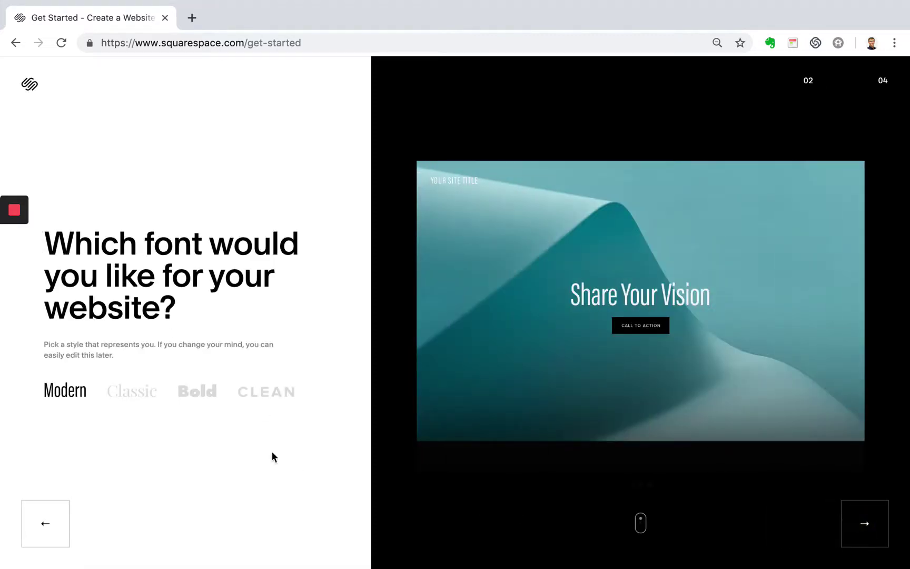
Step: Try the Classic and Bold fonts, then settle on the Clean font
left_click(126, 399)
left_click(199, 395)
left_click(254, 393)
left_click(210, 401)
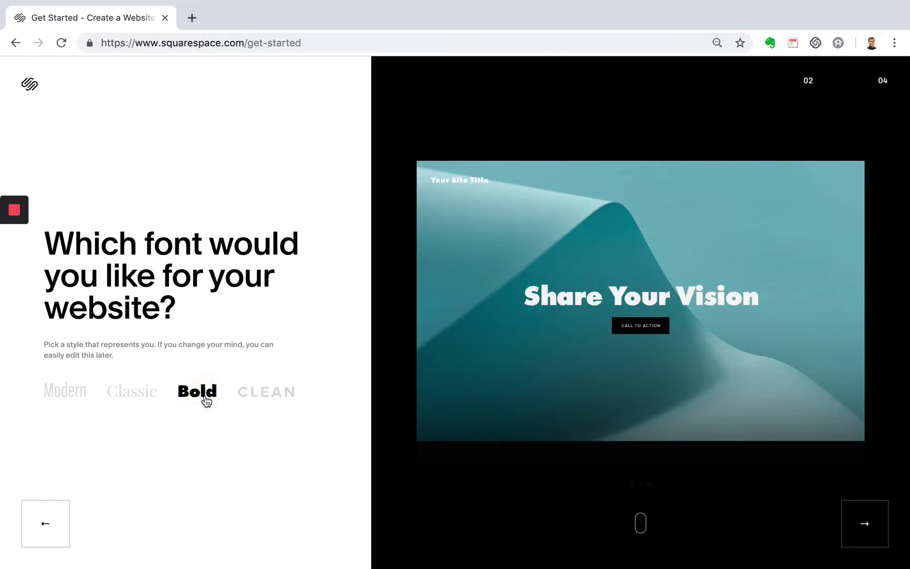
left_click(259, 395)
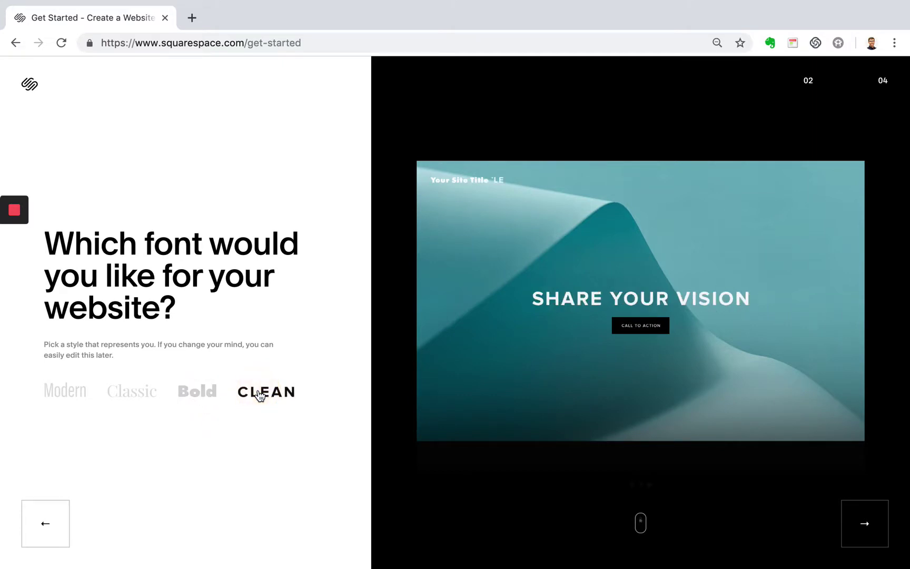
left_click(862, 528)
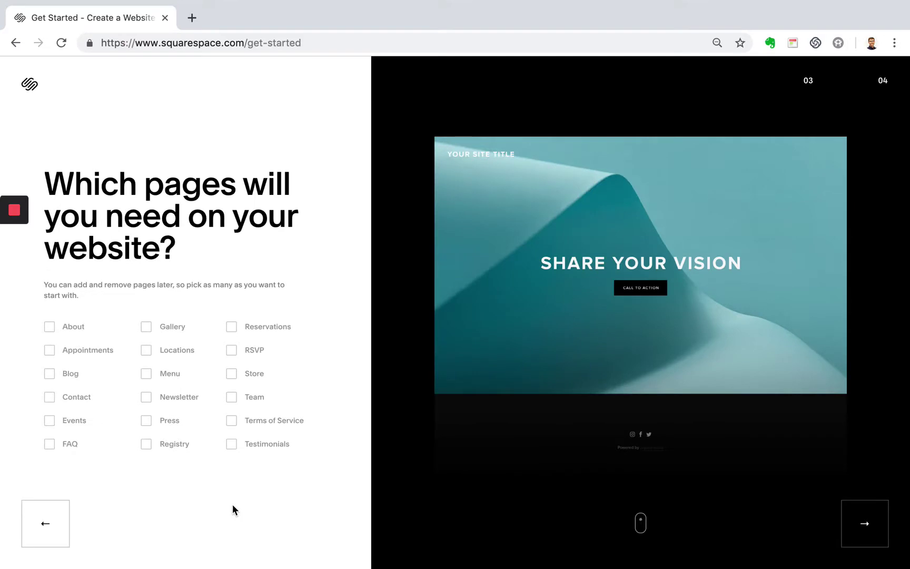
Step: Toggle About and Gallery back off so no extra pages are added, then proceed to images
left_click(51, 331)
left_click(147, 328)
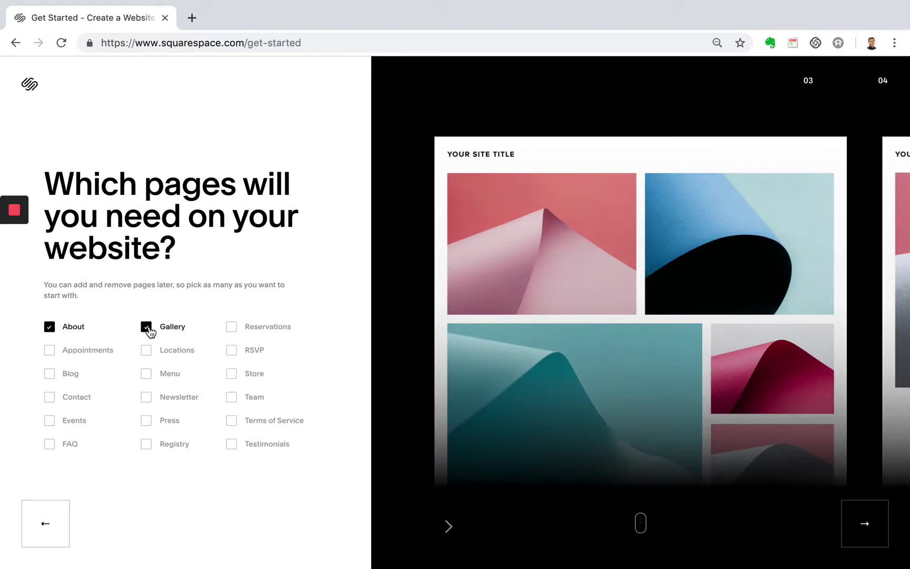
left_click(148, 329)
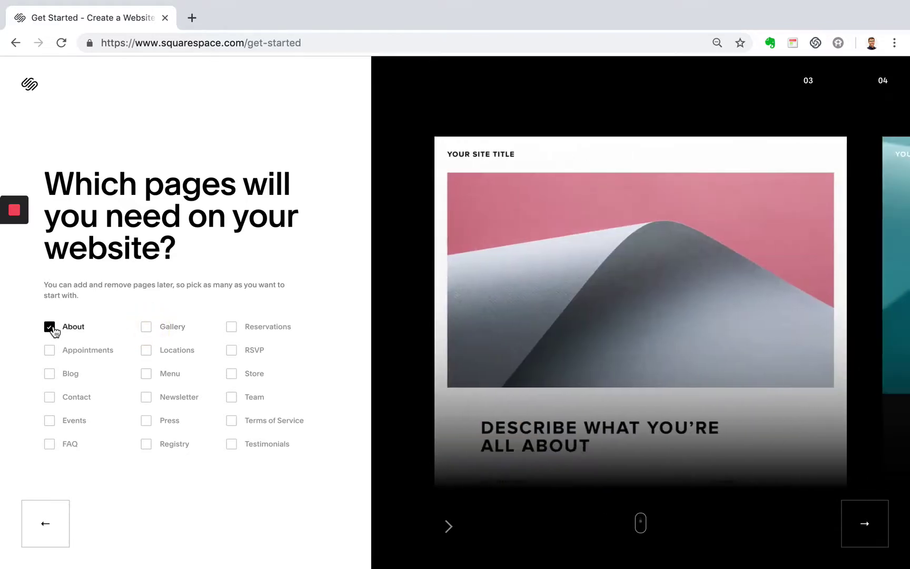
left_click(52, 330)
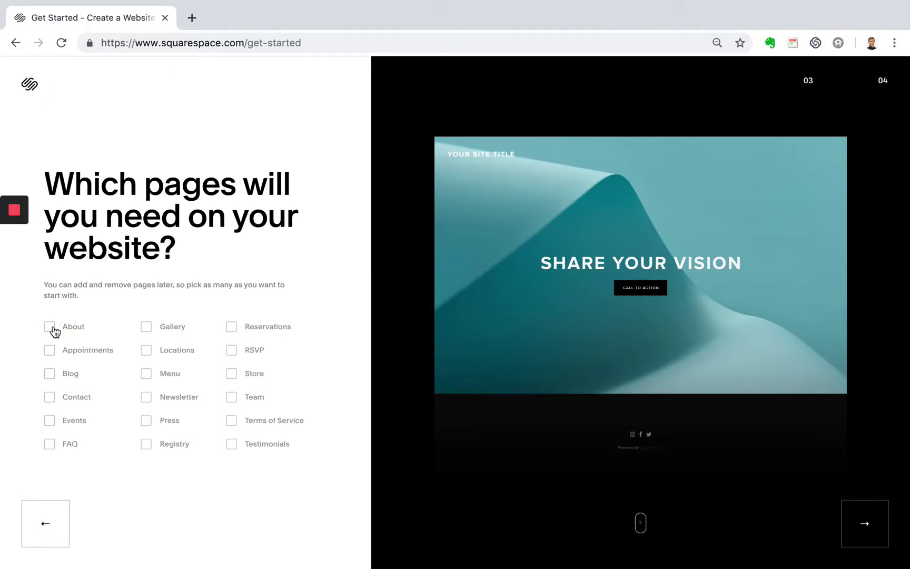
left_click(856, 533)
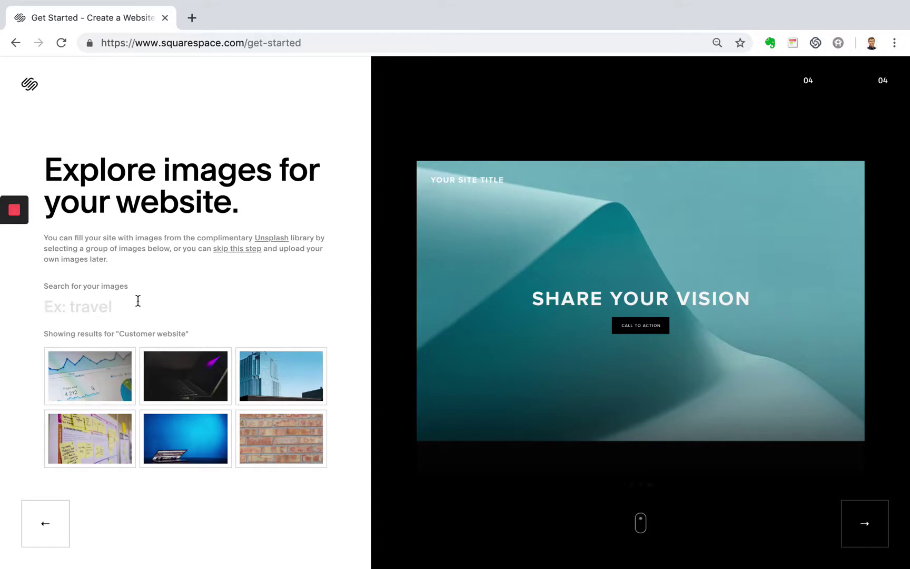
Step: Search images for 'camp', pick the starry-night photo, and preview the website
type("camp")
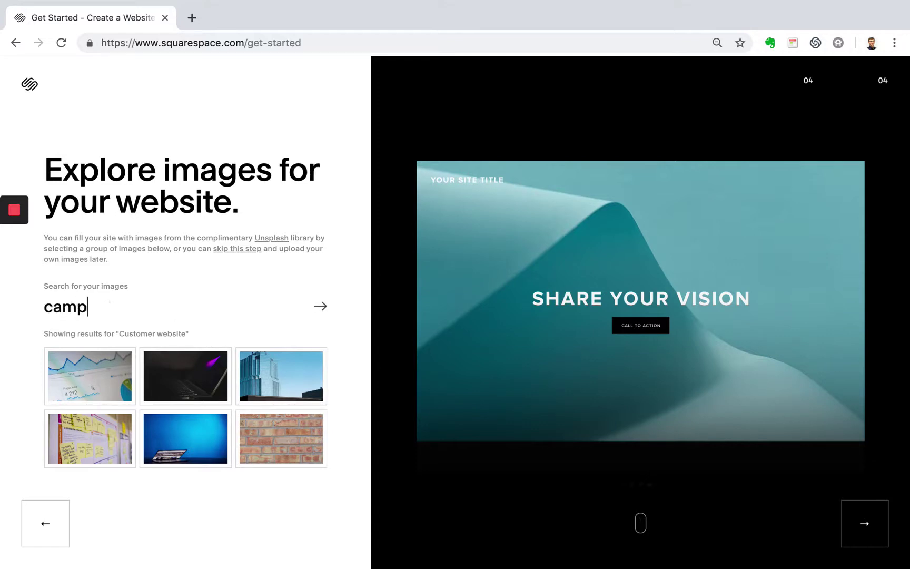
left_click(282, 306)
key("Return")
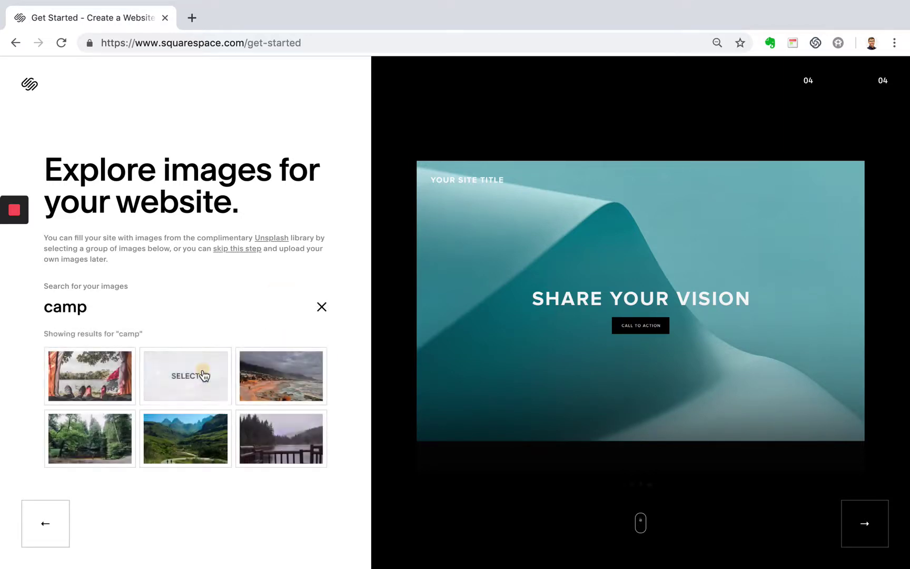
left_click(204, 375)
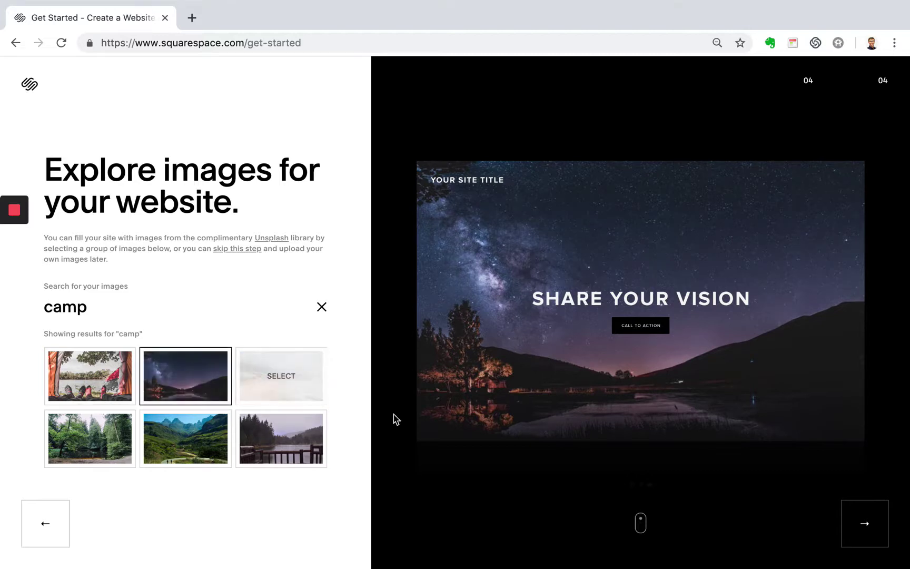
left_click(860, 521)
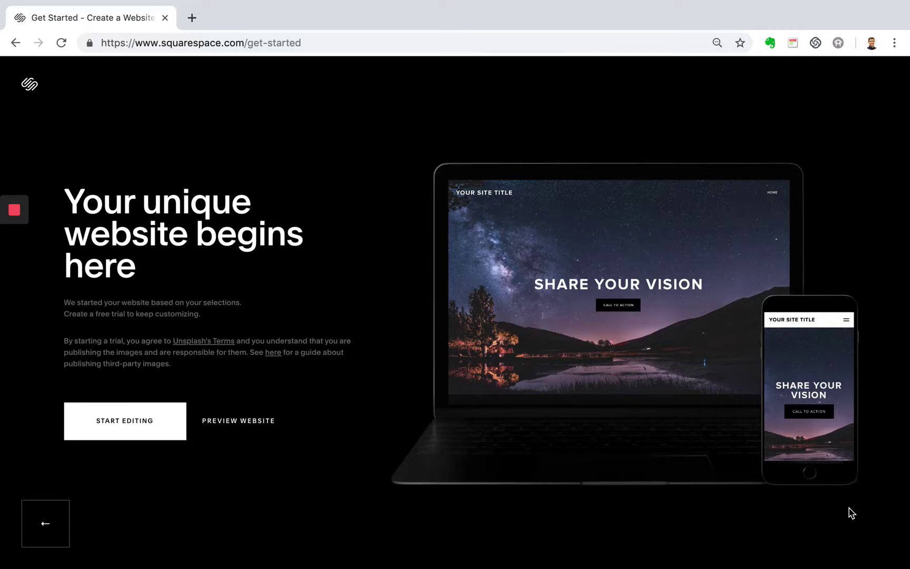
Step: Open the site in the editor and delete the unlinked Details page
left_click(123, 424)
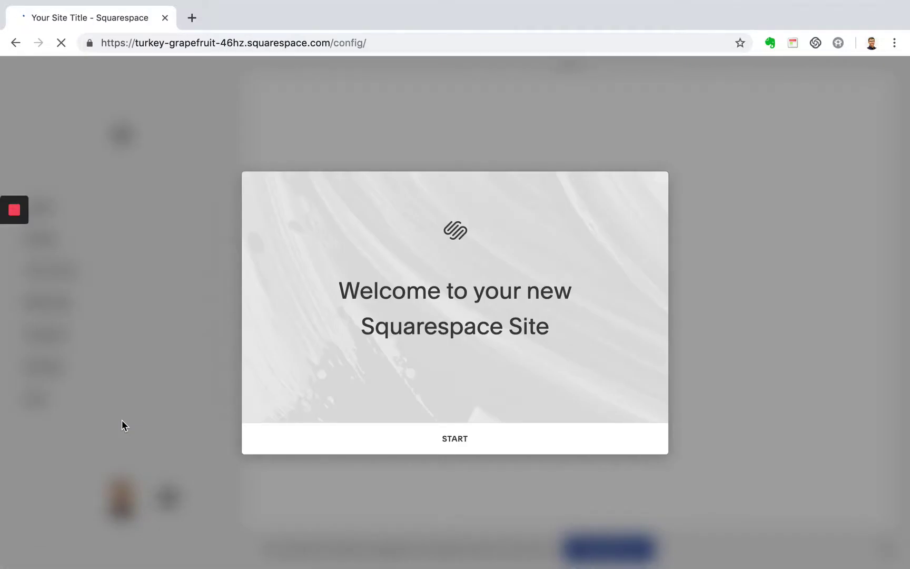
left_click(455, 438)
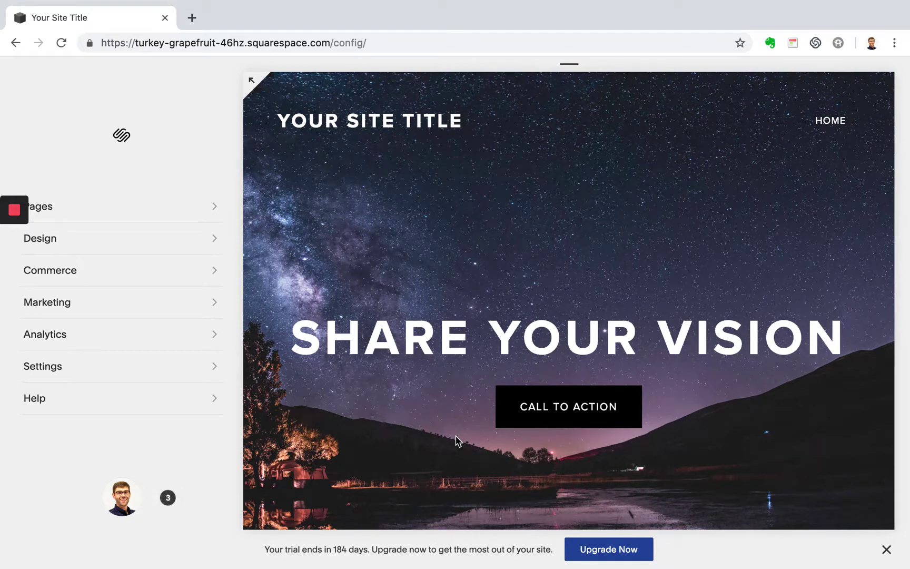
left_click(173, 210)
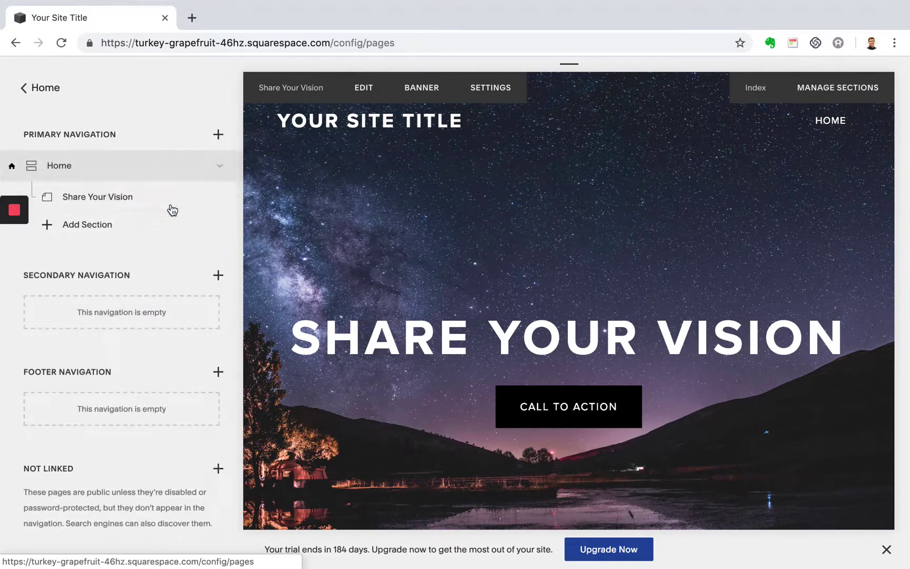
scroll(156, 252, "down", 2)
mouse_move(66, 484)
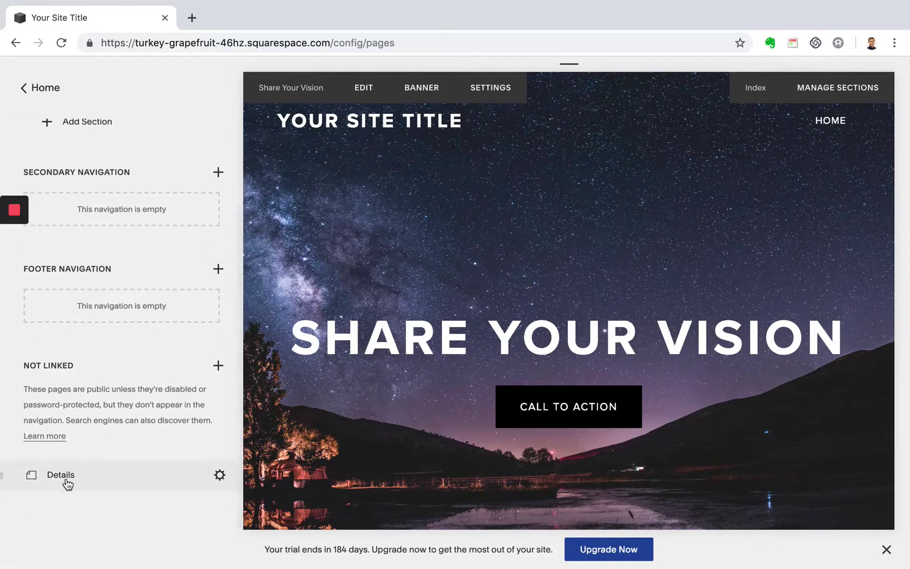
left_click(12, 476)
left_click(189, 512)
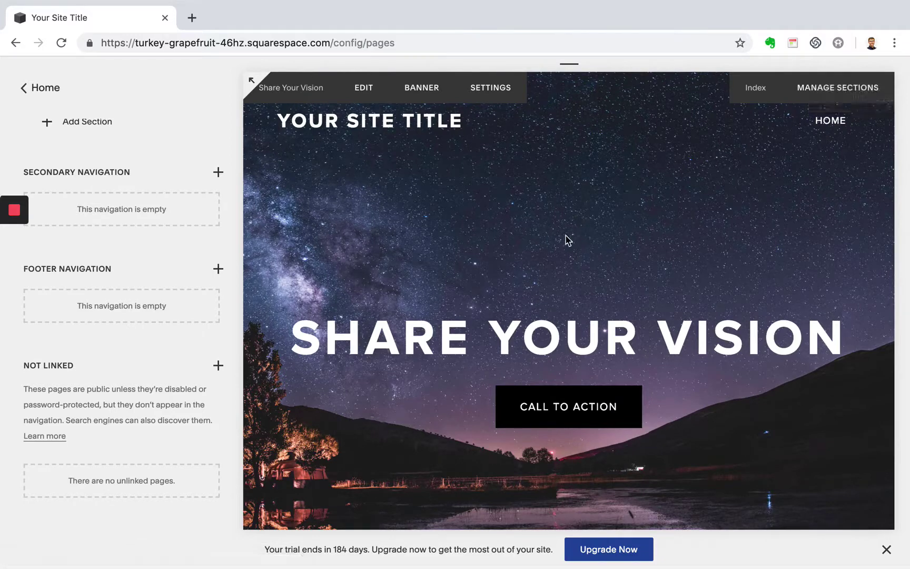
Step: Drag the Home page down into the Not Linked section of the pages list
scroll(111, 268, "up", 3)
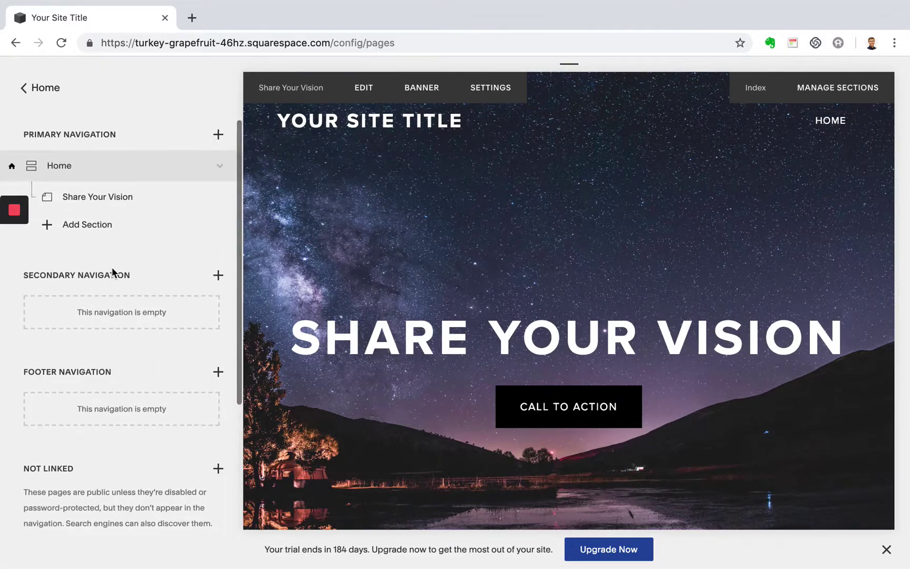
left_click_drag(112, 168, 127, 409)
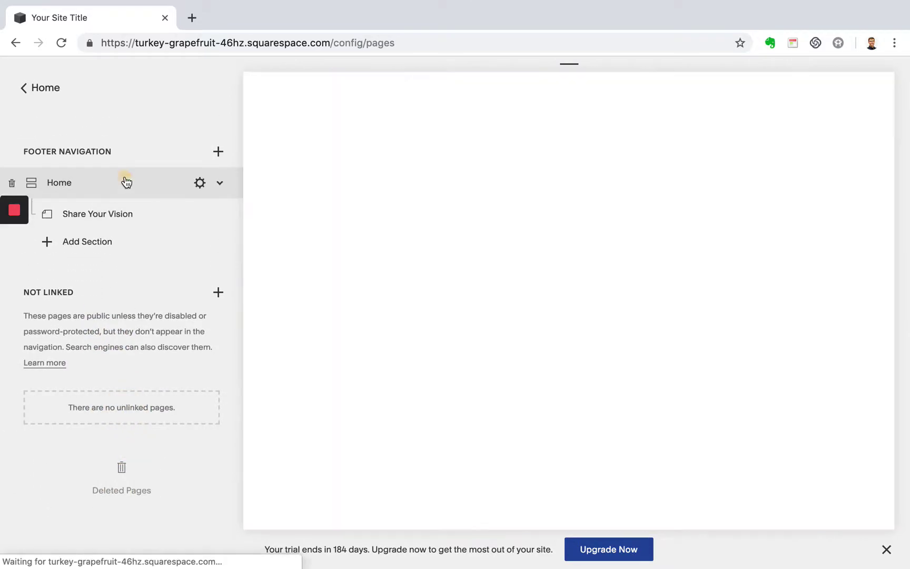
left_click_drag(126, 180, 124, 395)
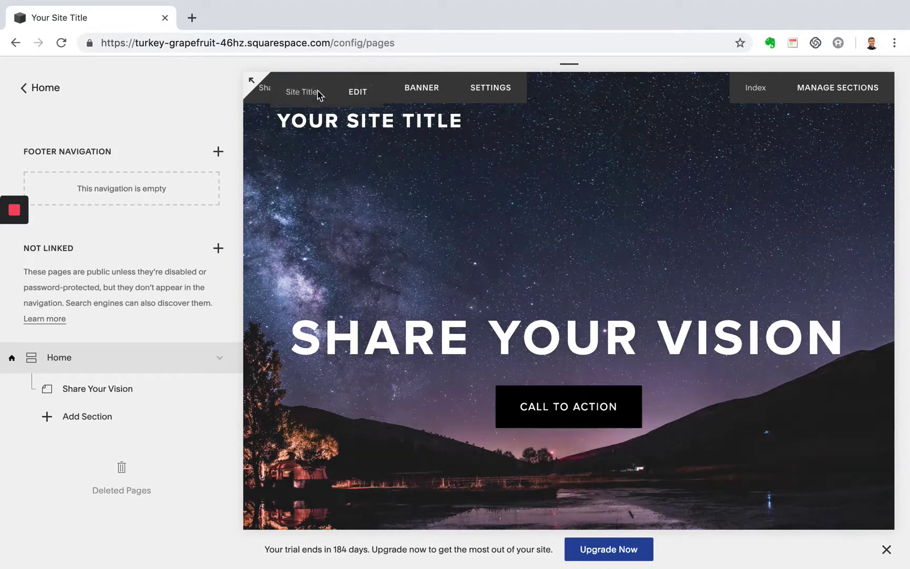
Step: Replace the site title with 'Madt Camps', save it, and return to the Design menu
left_click(360, 94)
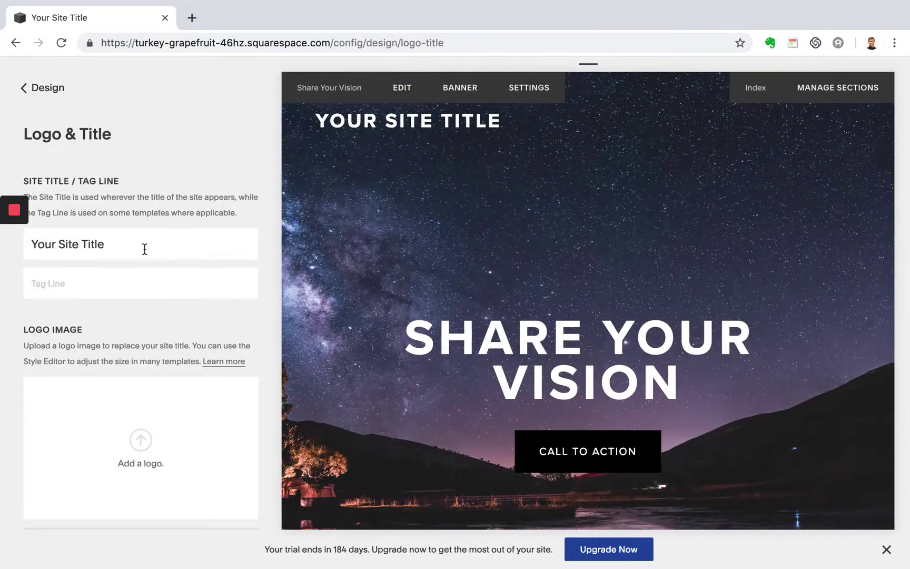
left_click_drag(142, 249, 30, 243)
type("Madt")
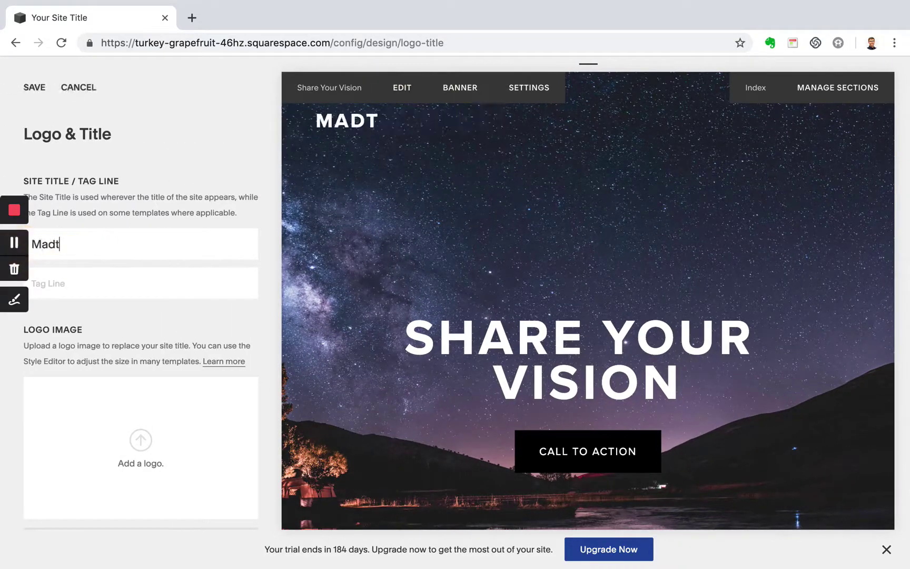
type(" Camps")
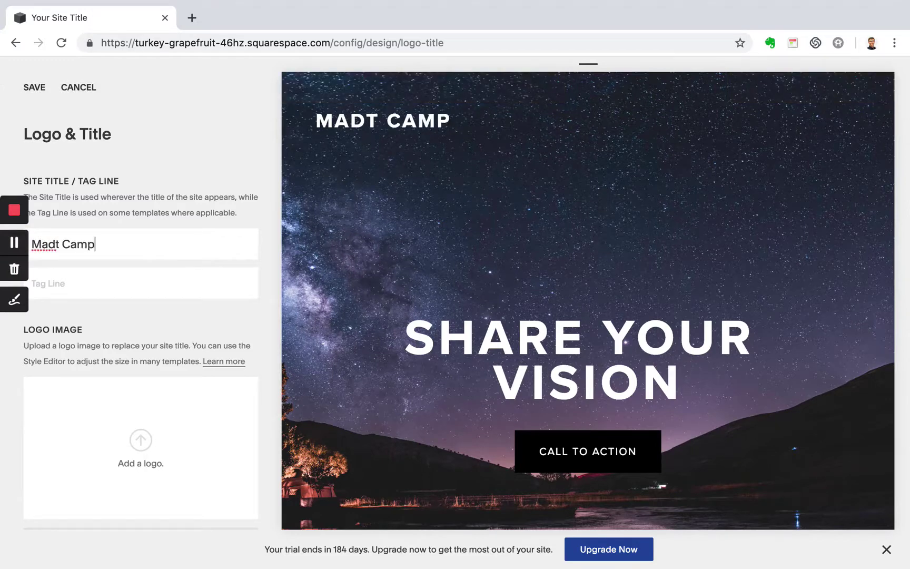
left_click(32, 87)
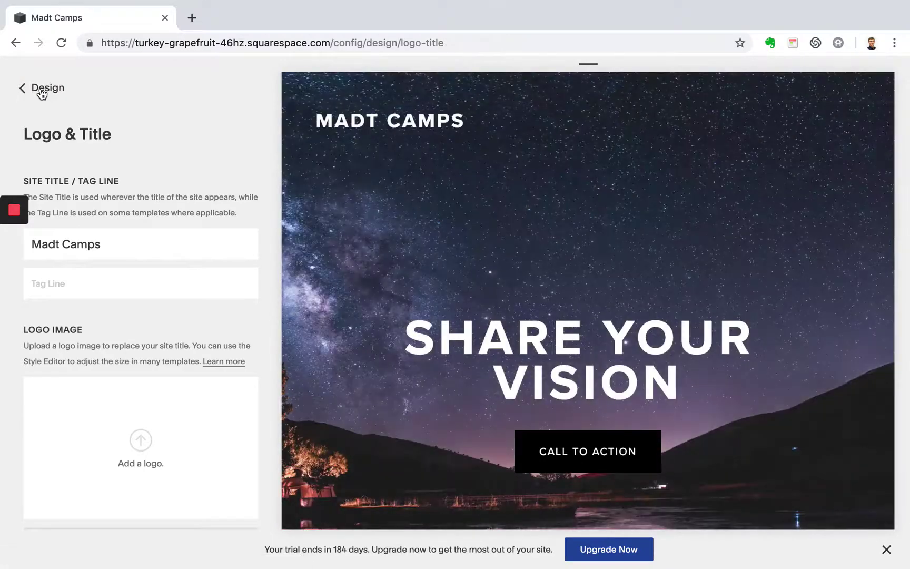
left_click(41, 91)
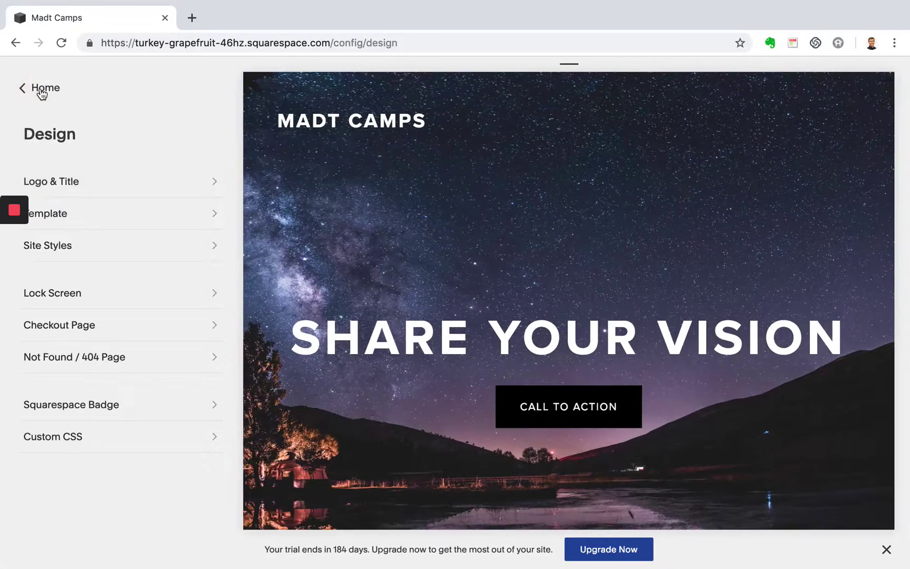
Step: Open the Home page's Share Your Vision section for editing
left_click(53, 90)
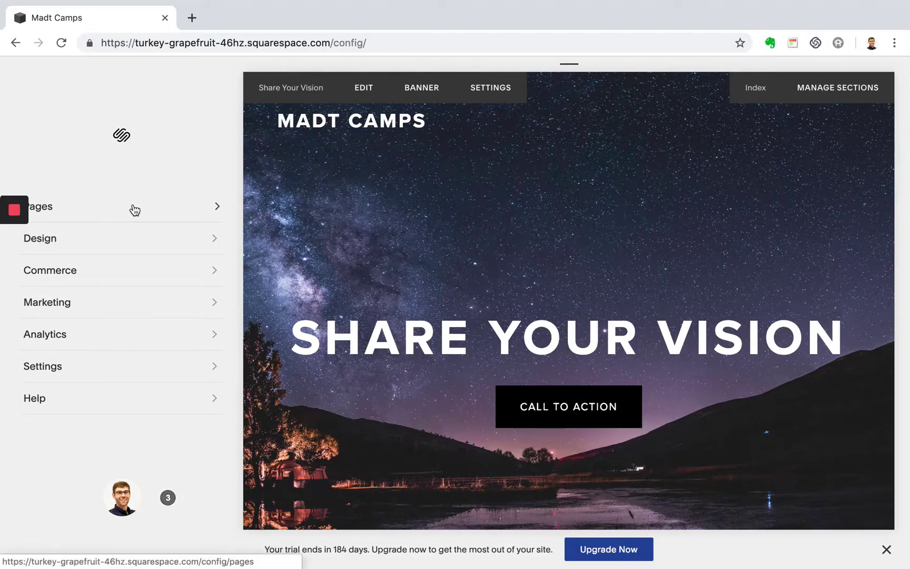
left_click(135, 210)
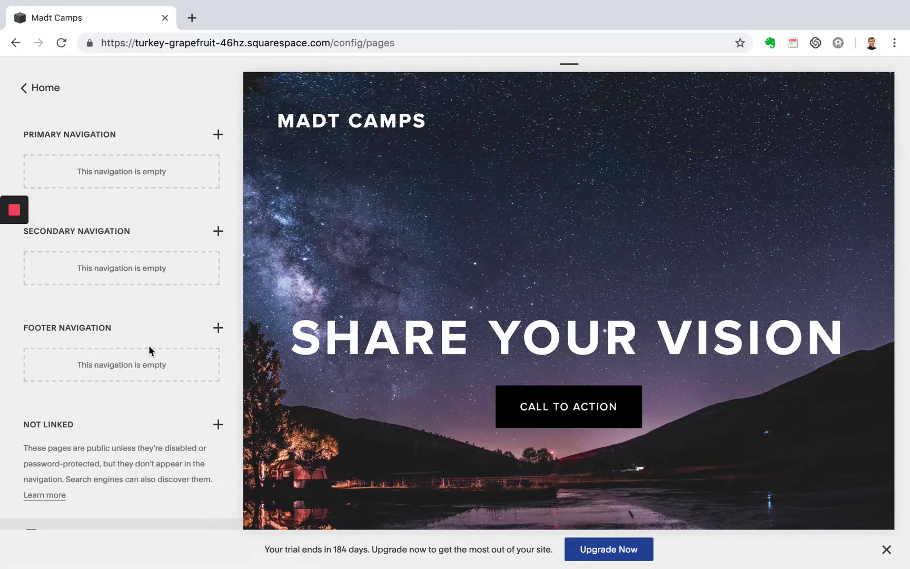
scroll(149, 345, "down", 3)
left_click(117, 480)
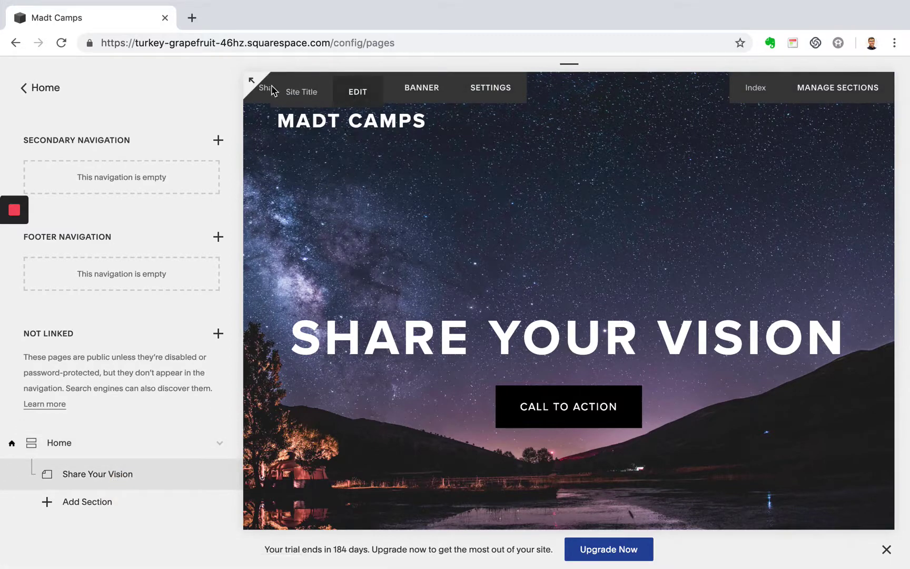
left_click(358, 91)
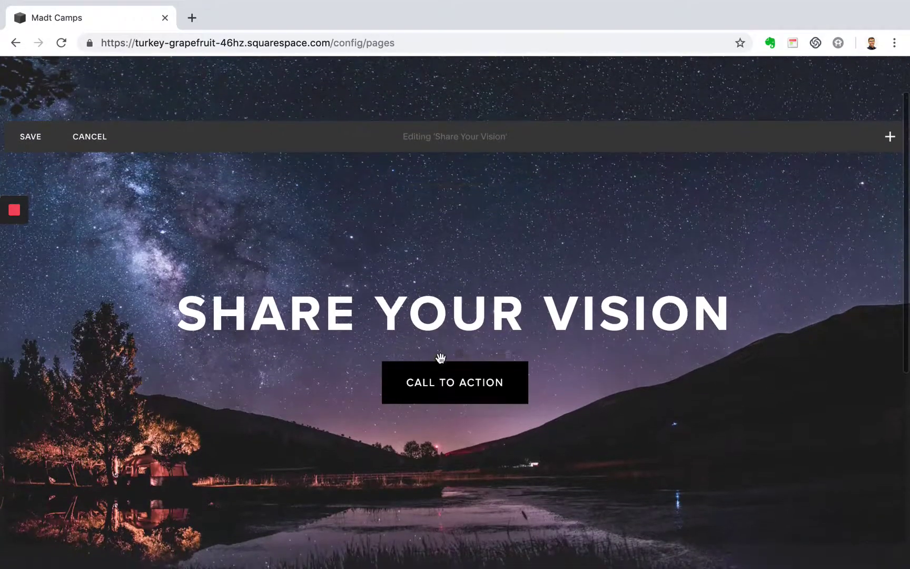
Step: Delete the Call to Action button and both spacer blocks under the heading
mouse_move(459, 379)
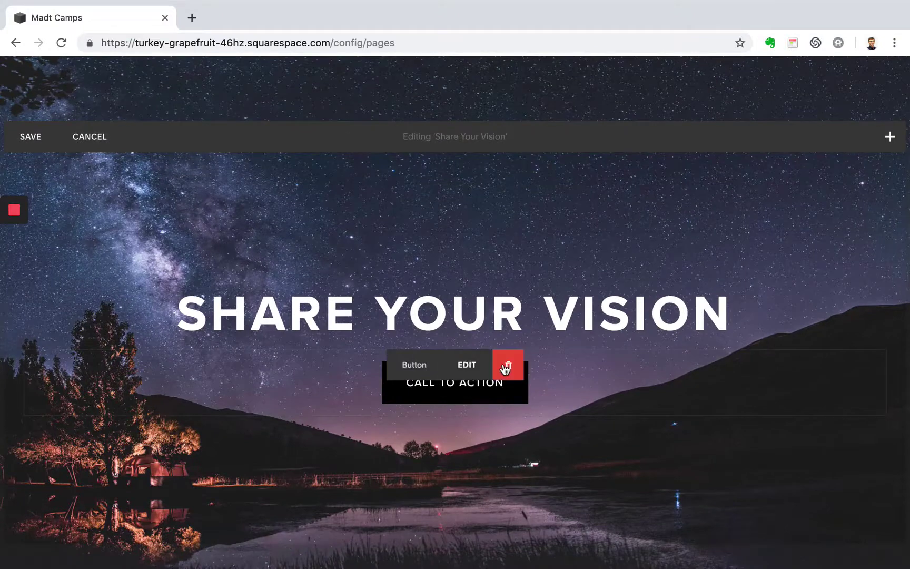
left_click(506, 369)
left_click(559, 408)
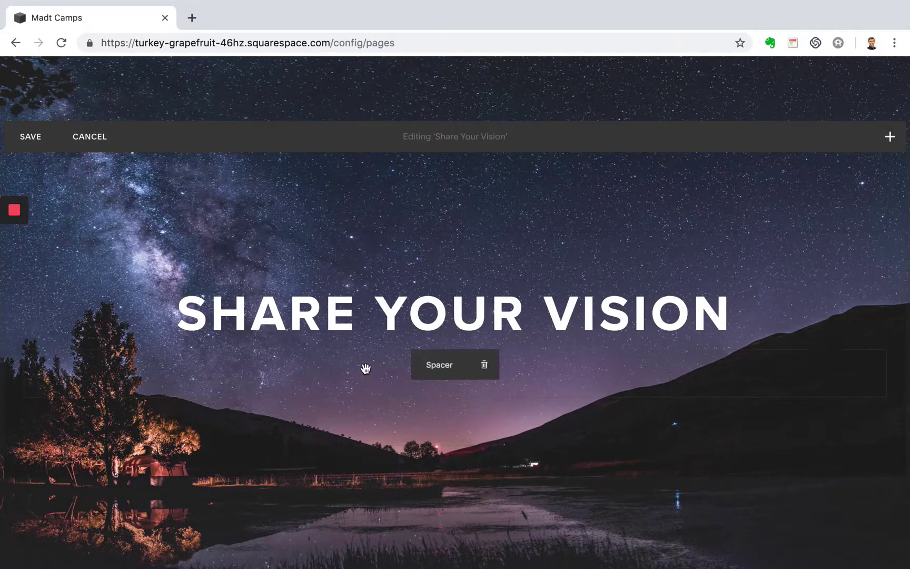
left_click(482, 367)
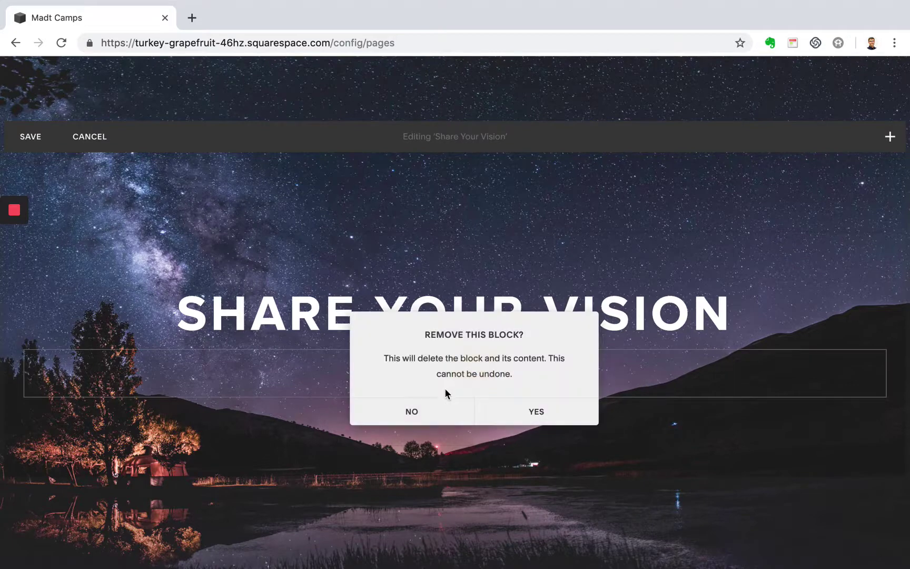
left_click(539, 413)
left_click(482, 367)
left_click(524, 407)
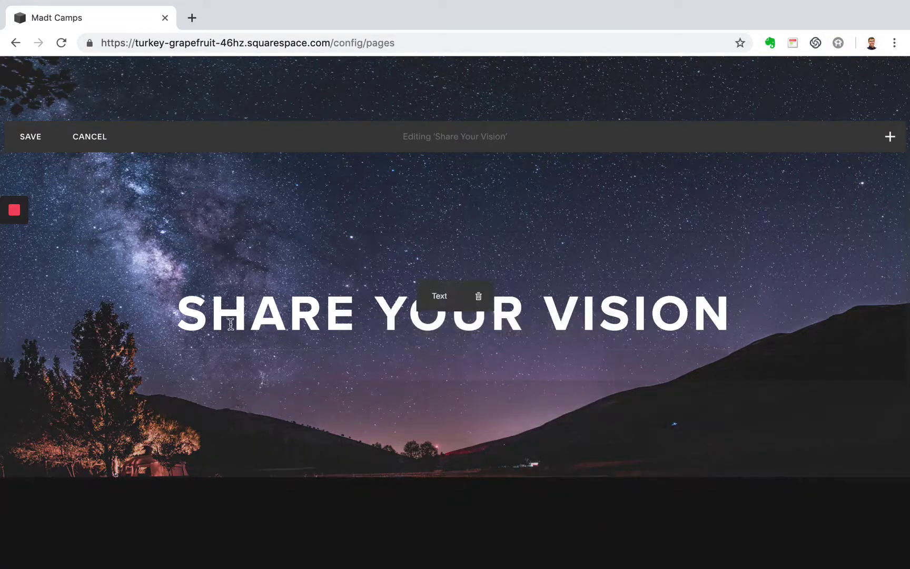
Step: Retitle the heading 'A CAMP RETREAT IN THE MOUNTAINS' and drop a Text block beneath it
left_click_drag(190, 312, 732, 337)
type("A CA")
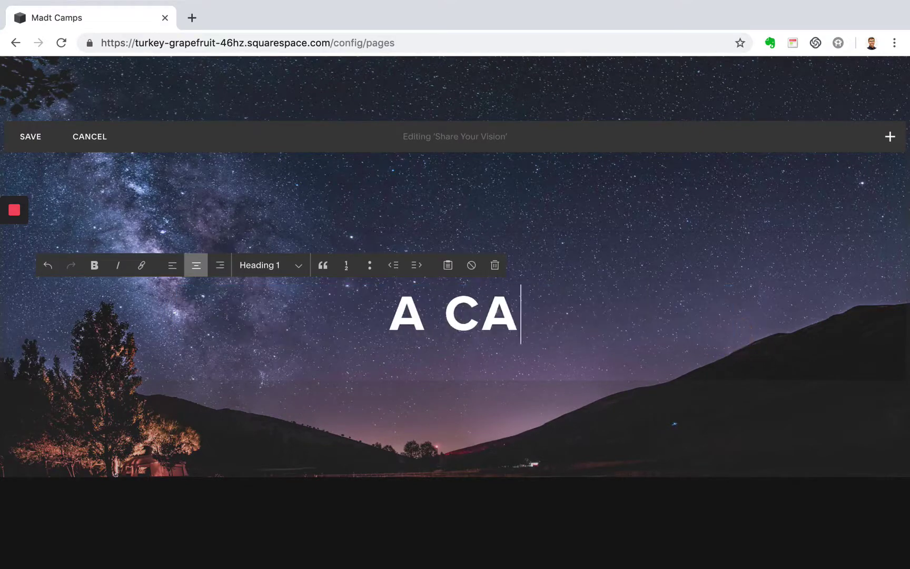
type("MP RETREAT")
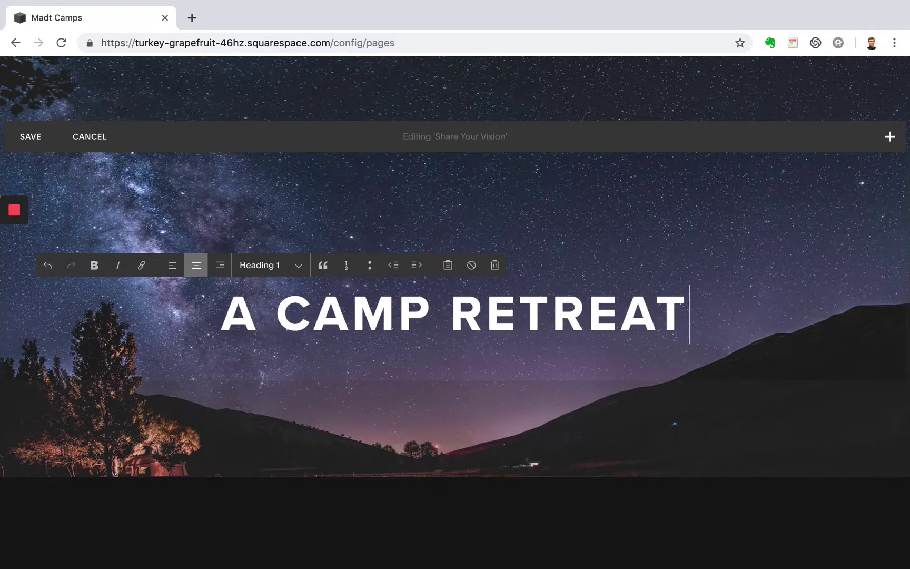
type(" IN THE MOUNTAINS")
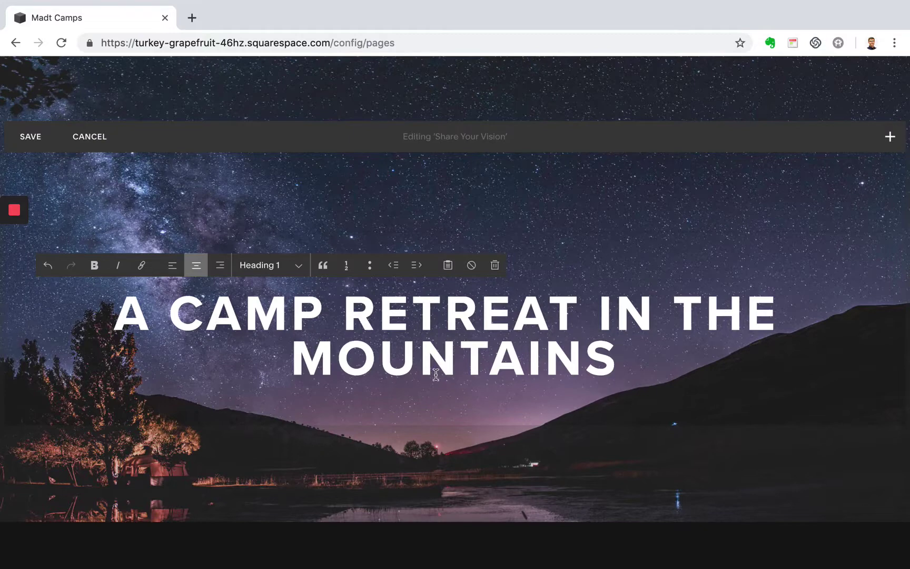
left_click(350, 372)
left_click(28, 357)
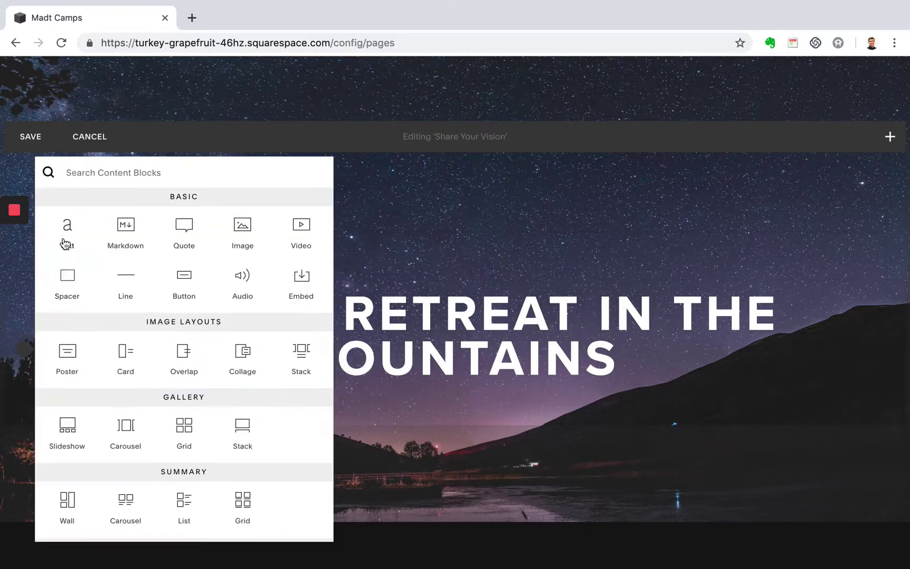
left_click_drag(67, 241, 338, 368)
Step: Paste the MADT Camps description paragraph as plain text into the new text block
type("ddf")
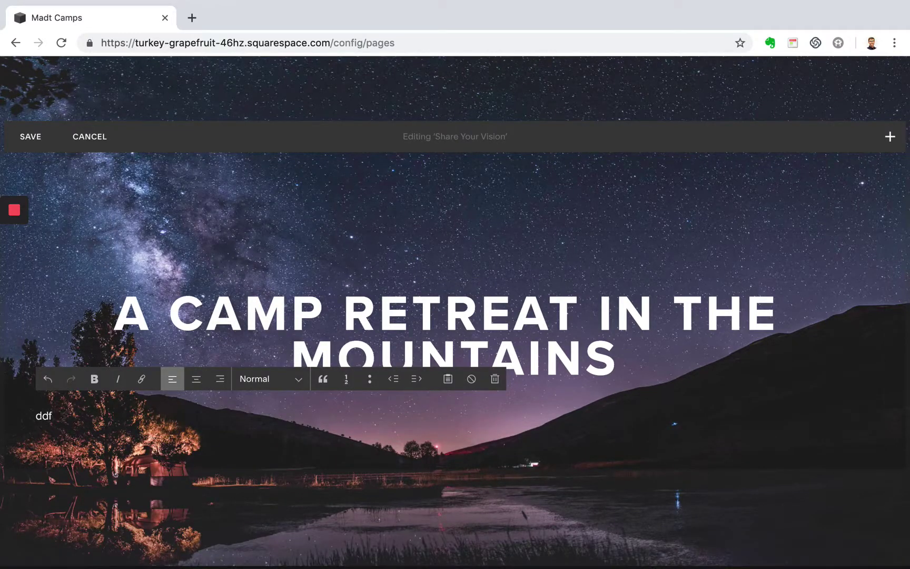
left_click(438, 378)
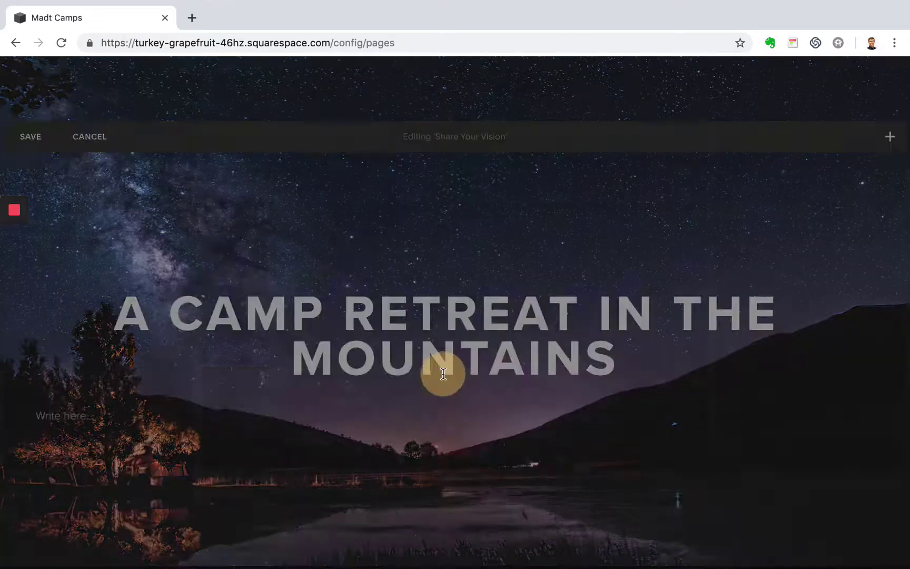
key("ctrl+v")
left_click(591, 490)
Step: Rearrange the spacers to widen the heading and paragraph column
scroll(559, 452, "down", 1)
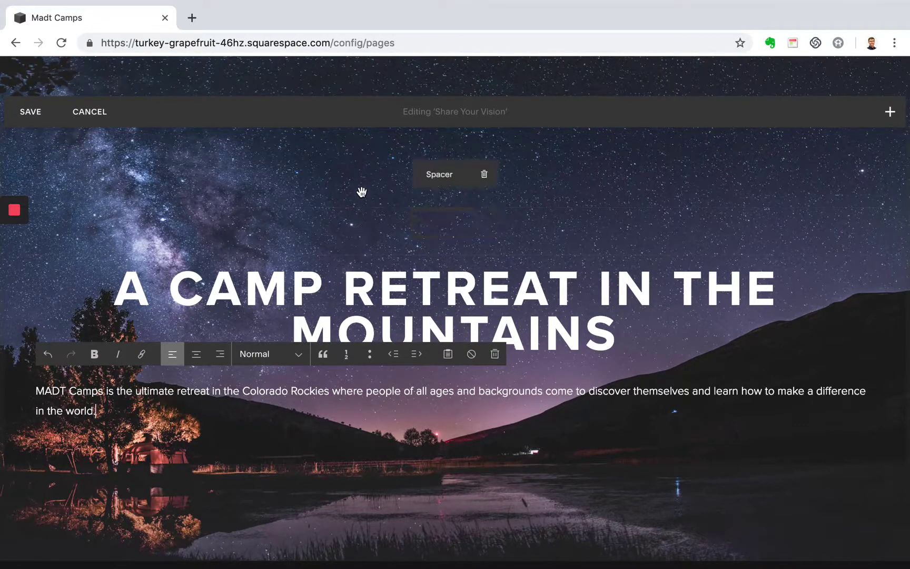
left_click_drag(361, 233, 33, 367)
left_click_drag(501, 187, 830, 344)
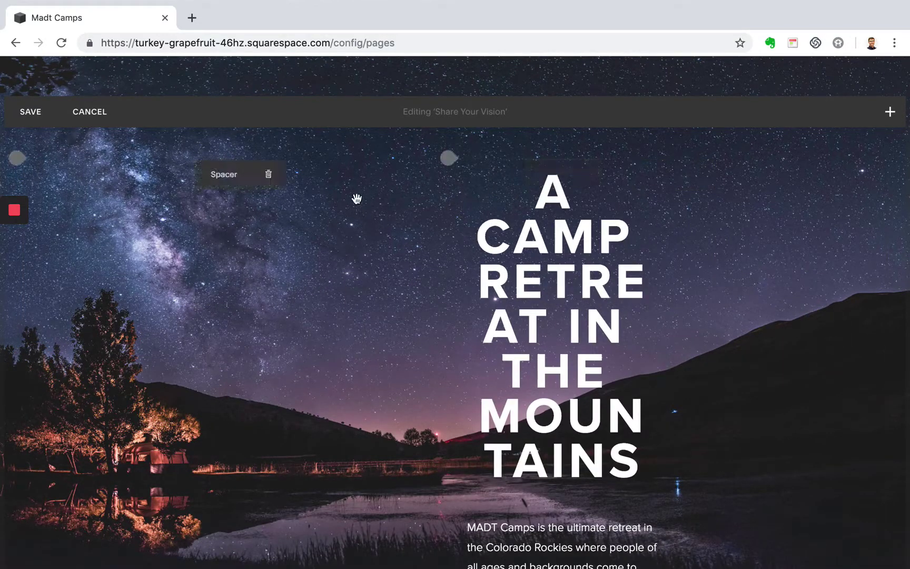
left_click_drag(458, 181, 210, 197)
left_click_drag(611, 182, 702, 195)
Step: Left-align the heading and paragraph and stretch the text block wider on both sides
left_click(317, 194)
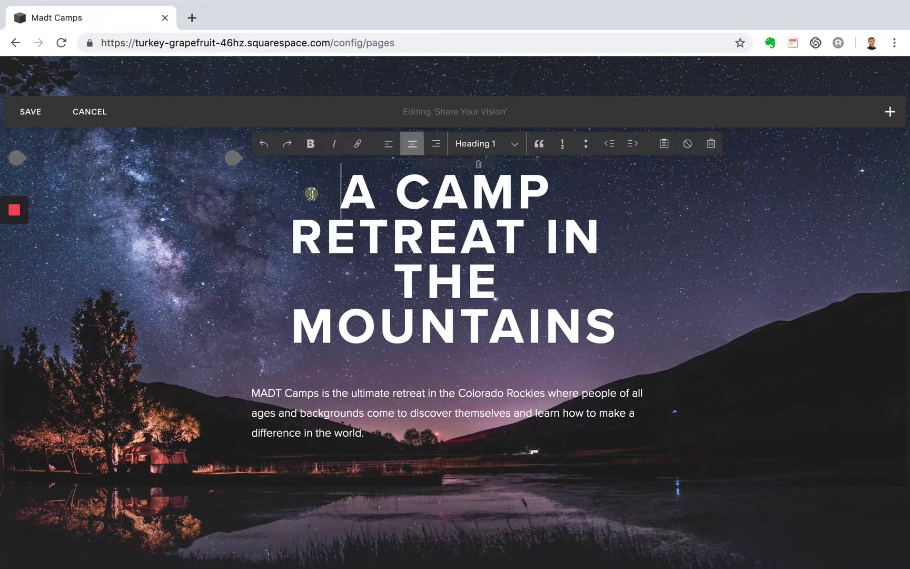
left_click_drag(316, 193, 561, 418)
left_click(388, 147)
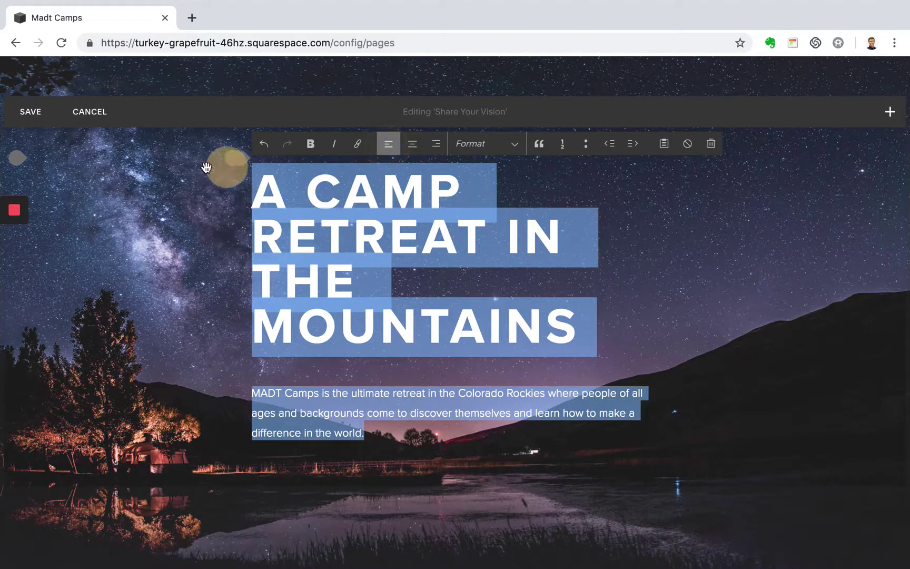
left_click_drag(190, 168, 173, 167)
left_click_drag(679, 180, 725, 182)
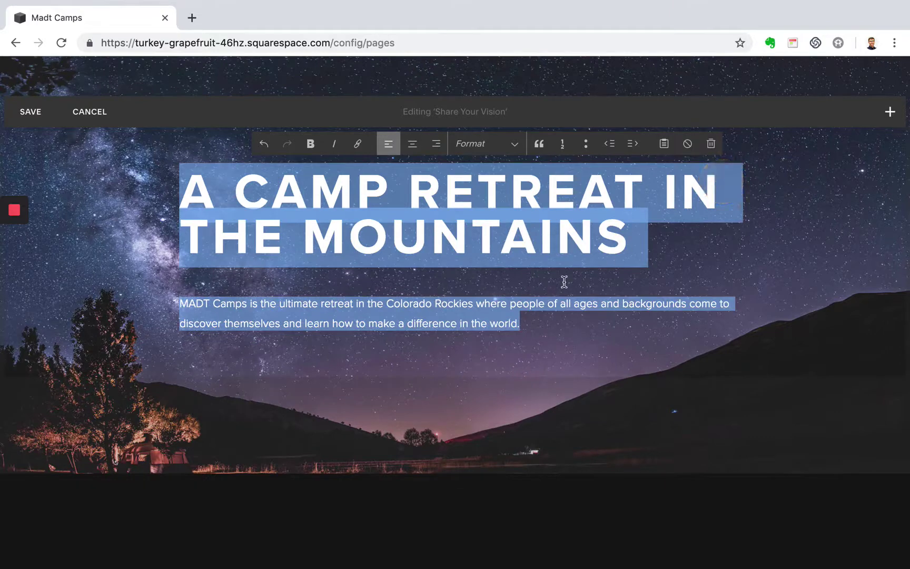
left_click(564, 282)
scroll(563, 282, "up", 3)
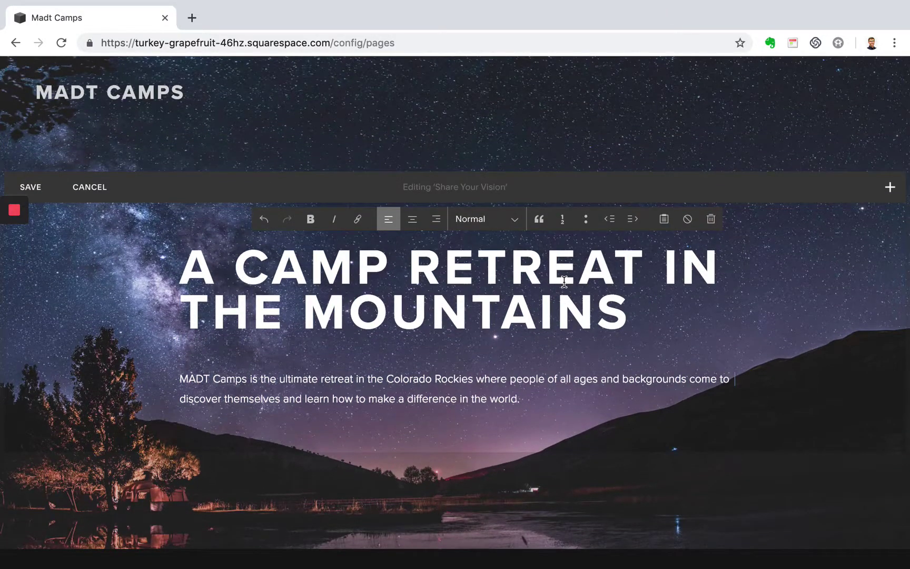
scroll(355, 306, "down", 2)
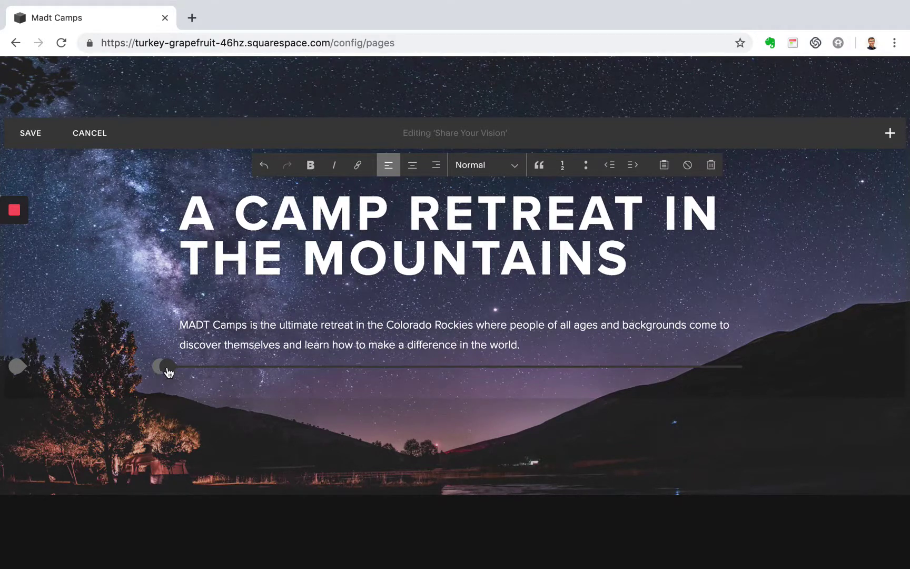
Step: Insert a Form block below the paragraph and name it 'Get in touch with MADT Camps'
left_click(167, 369)
type("form")
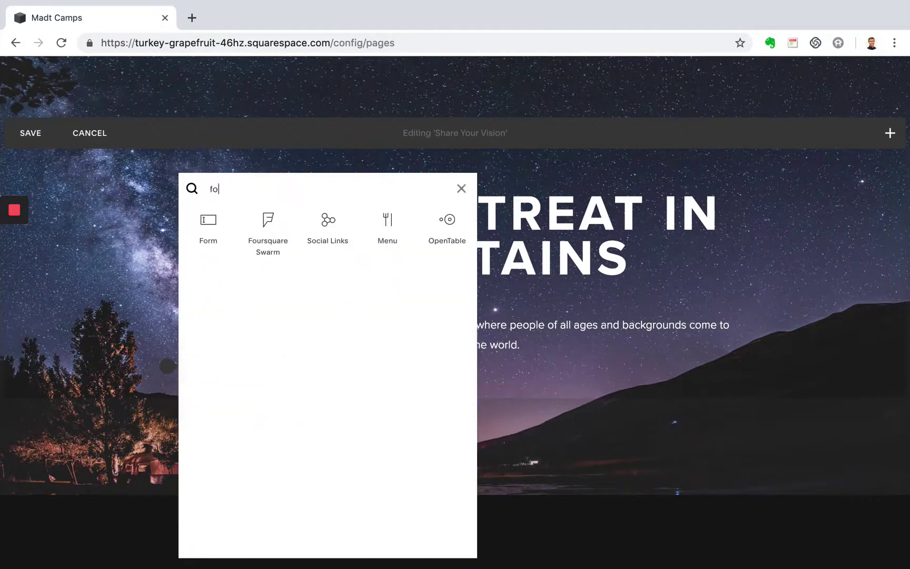
left_click(210, 223)
scroll(290, 410, "down", 2)
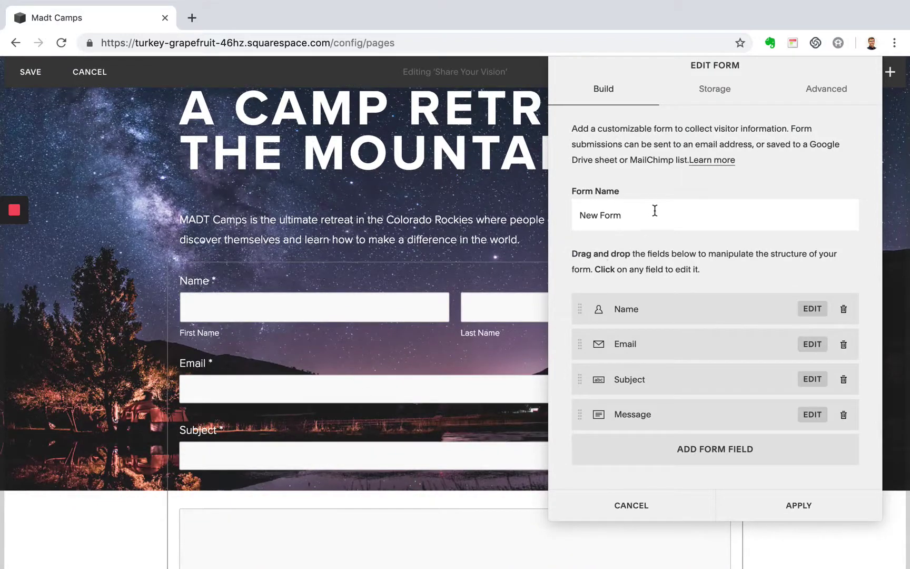
left_click_drag(654, 210, 574, 209)
type("Get in touch with")
scroll(397, 392, "down", 3)
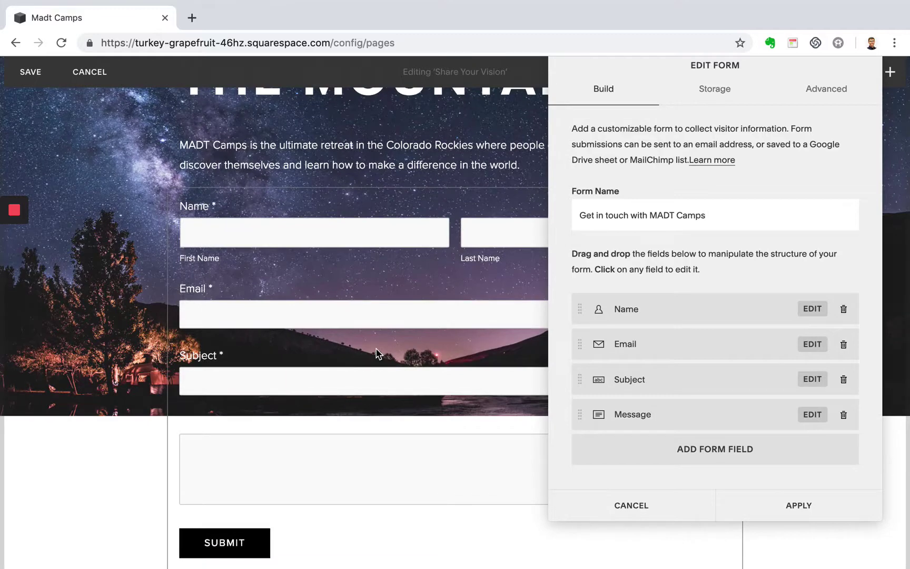
Step: Add a required Number field to the contact form, placed between Subject and Message
left_click(714, 454)
scroll(648, 383, "down", 5)
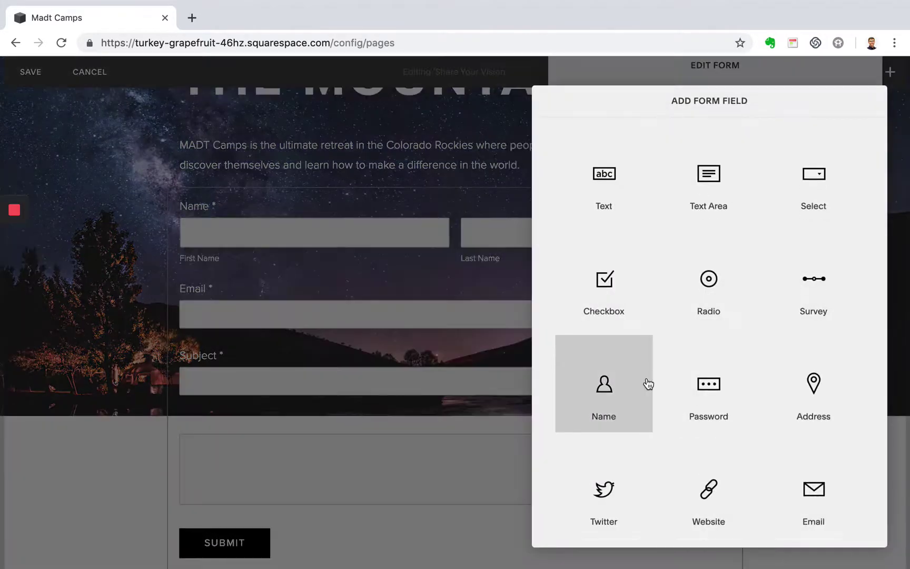
scroll(648, 384, "down", 3)
left_click(613, 399)
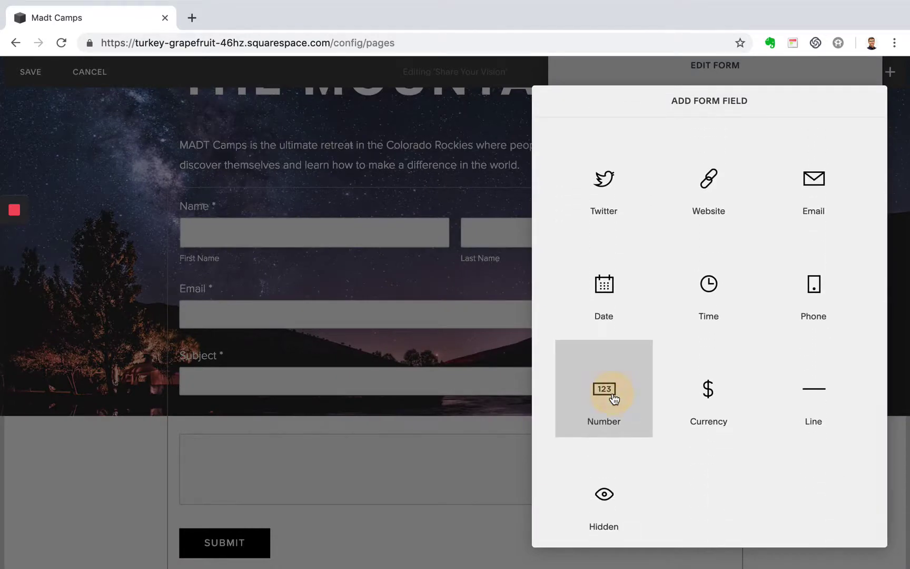
scroll(688, 438, "down", 2)
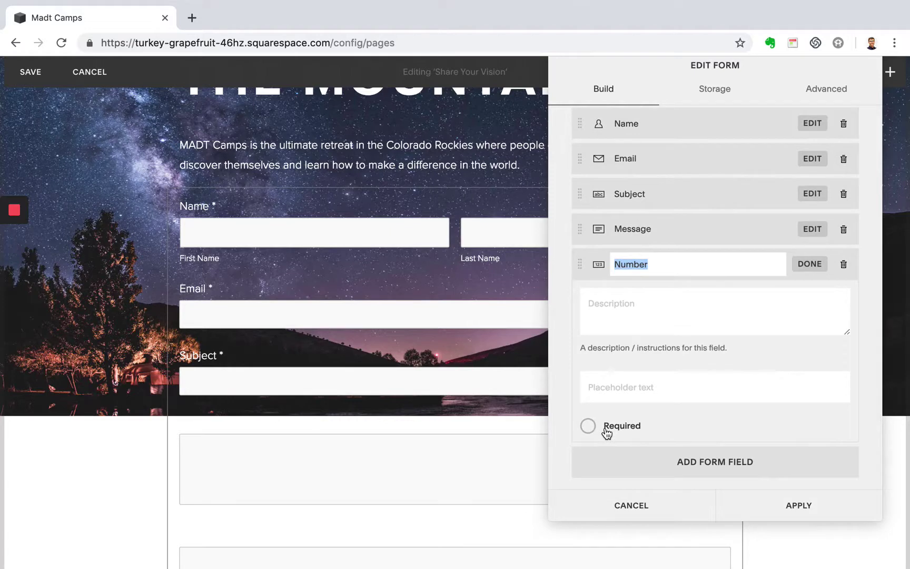
left_click(588, 427)
left_click(810, 264)
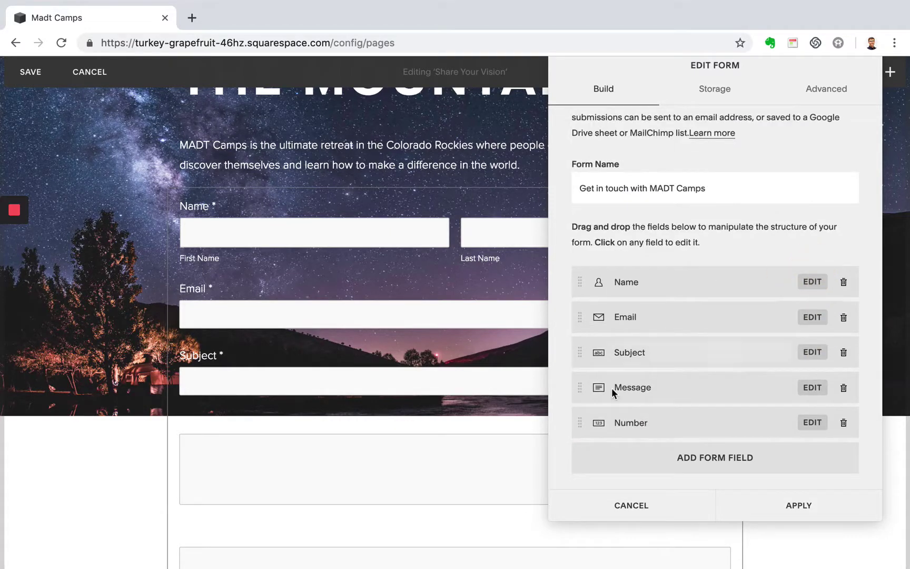
left_click_drag(579, 422, 578, 387)
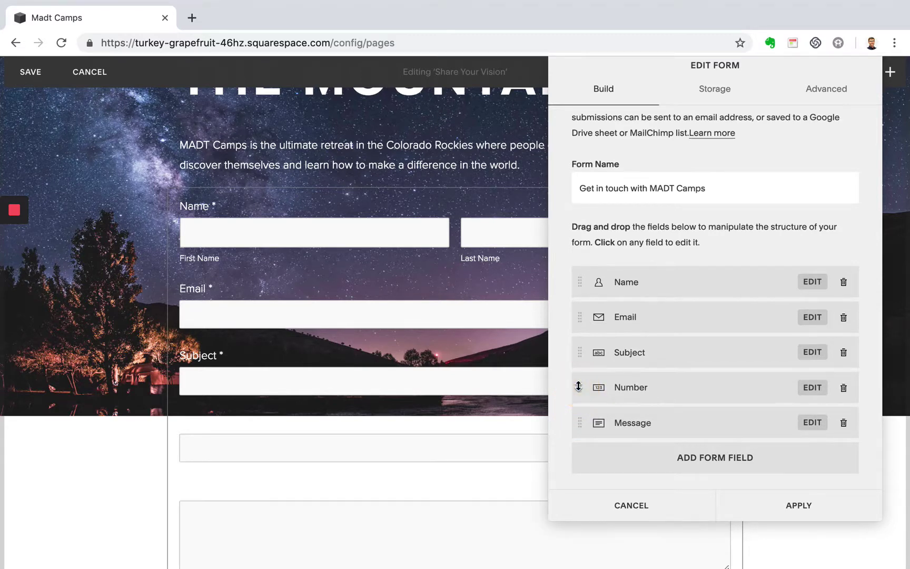
scroll(484, 414, "down", 1)
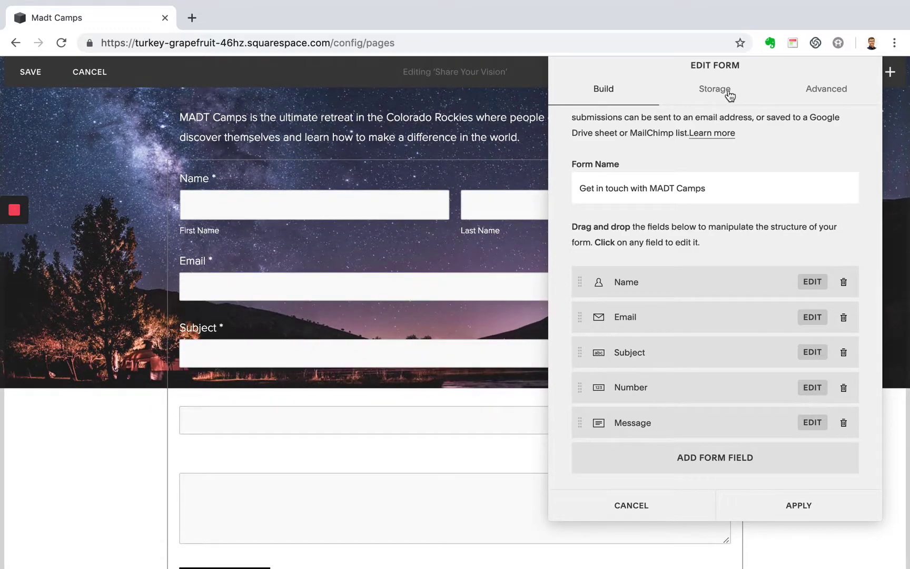
Step: After checking form storage, change the submit label to 'Leave my message' and extend the thank-you text
left_click(727, 91)
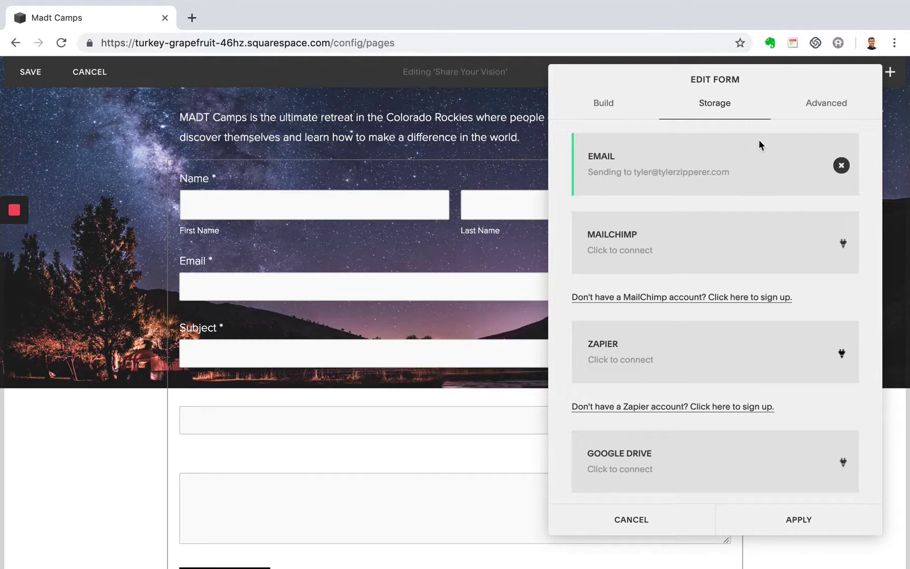
left_click(829, 104)
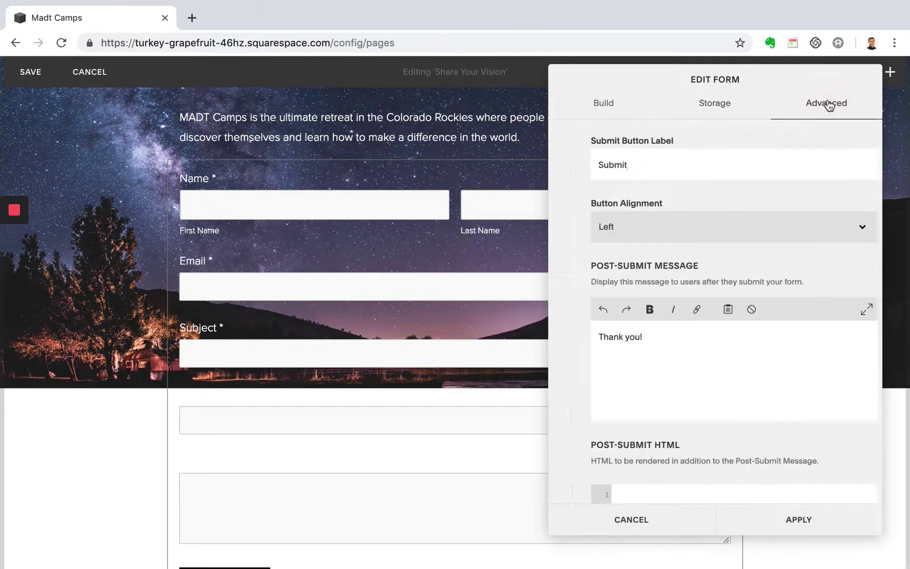
left_click(629, 158)
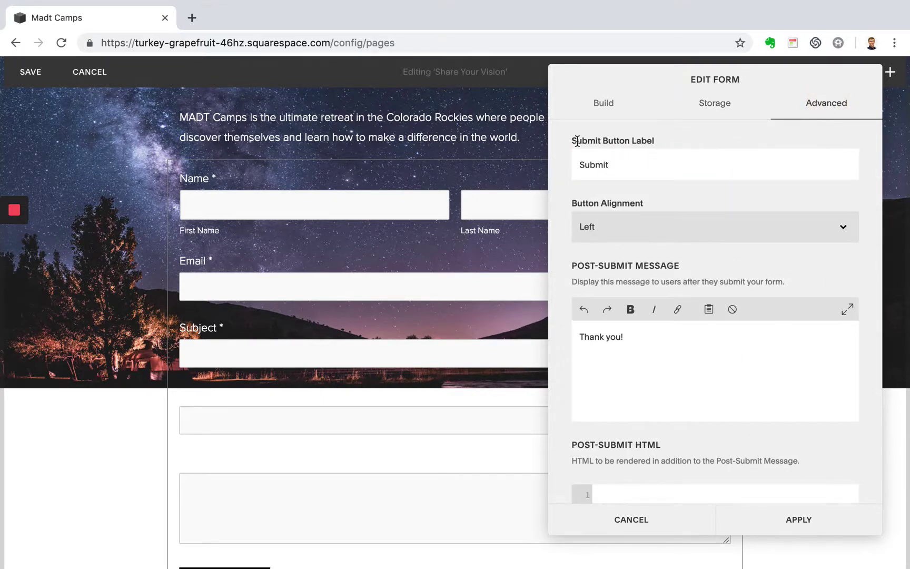
scroll(371, 431, "down", 4)
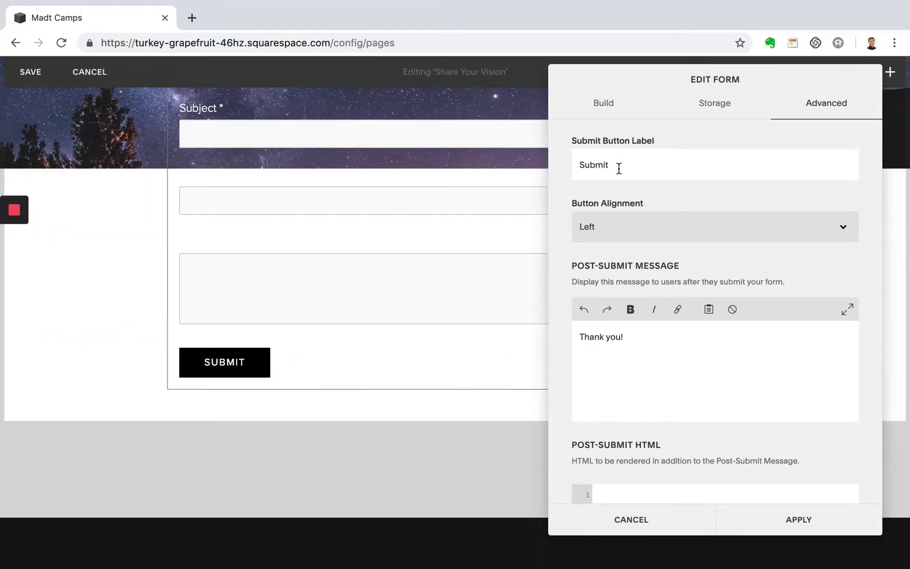
left_click_drag(618, 168, 567, 169)
type("Leave my message")
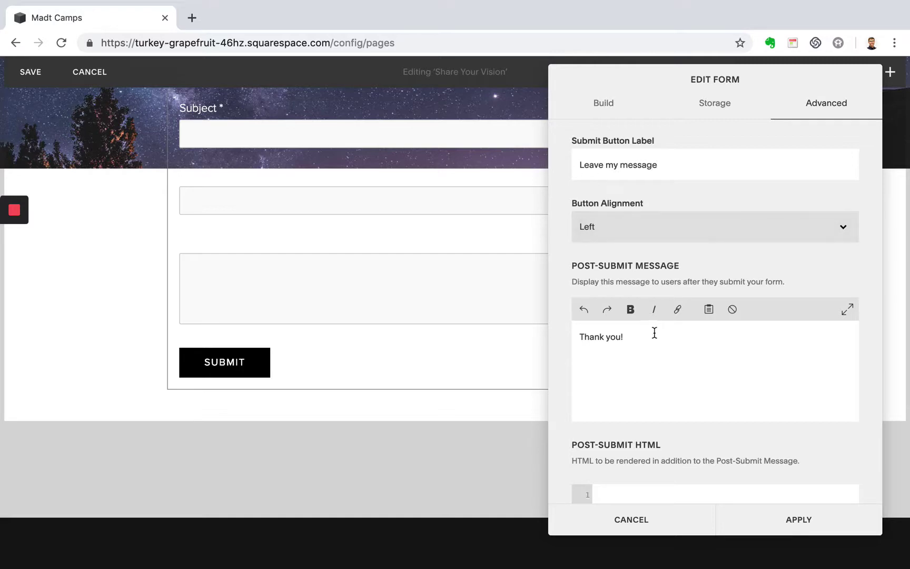
left_click(650, 335)
type("We")
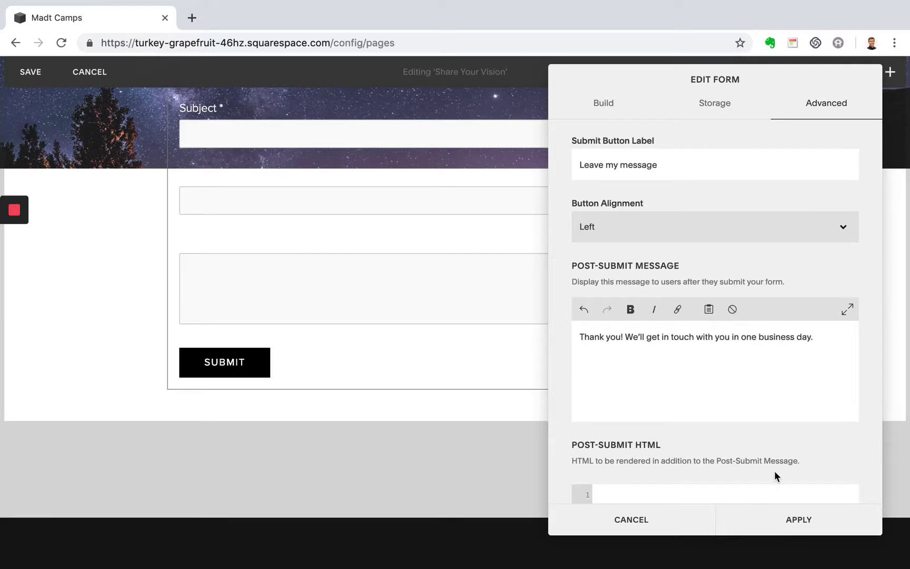
Step: Enable Lightbox Mode with a 'Get in touch' open button label, and apply the form changes
scroll(774, 476, "down", 5)
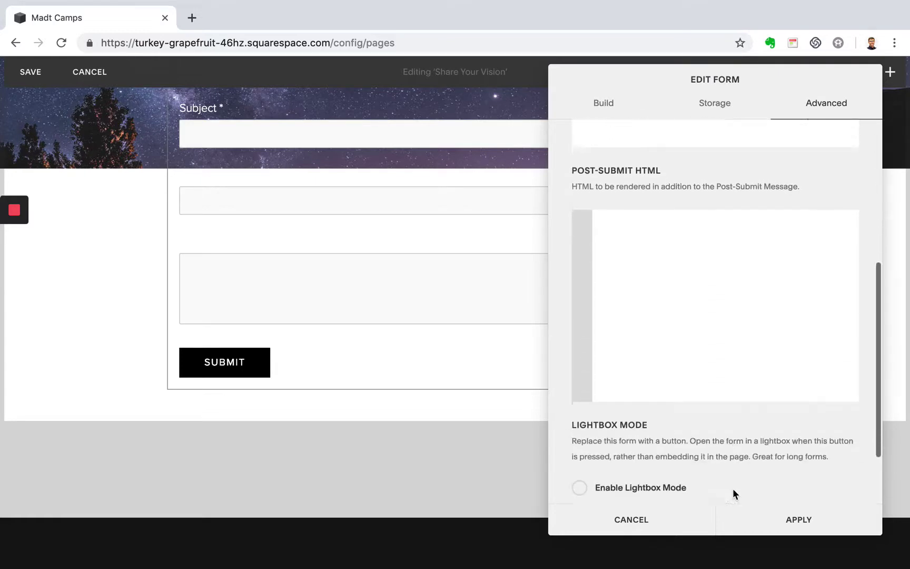
scroll(732, 488, "down", 2)
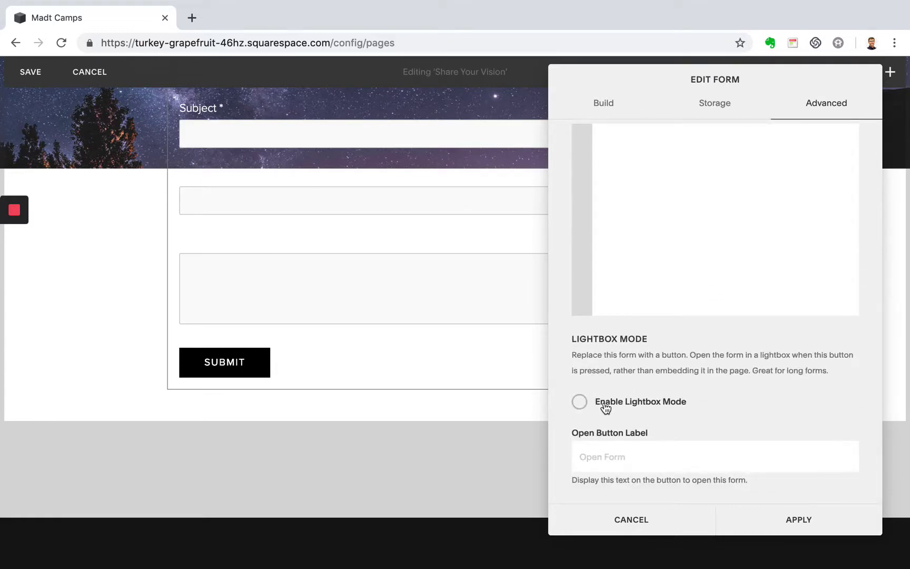
left_click(583, 407)
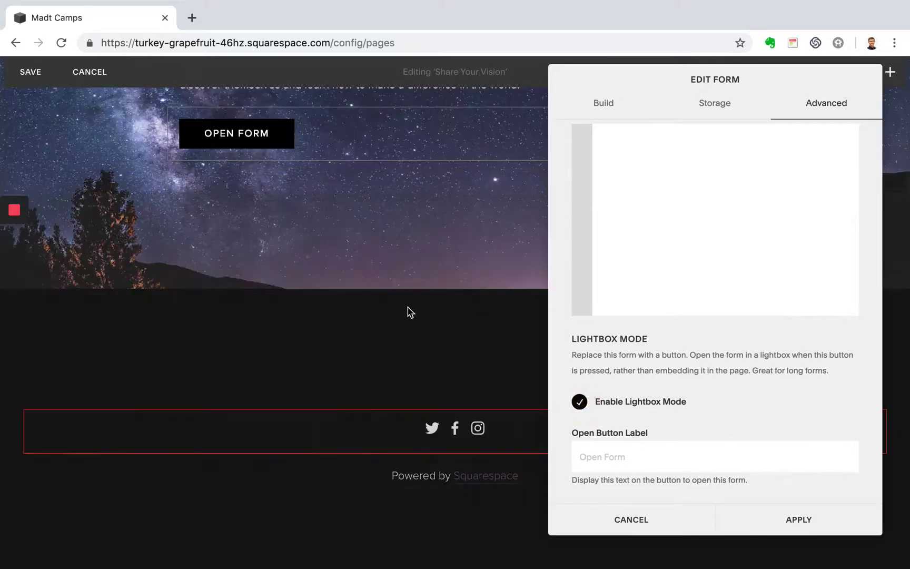
scroll(411, 313, "up", 3)
left_click(592, 455)
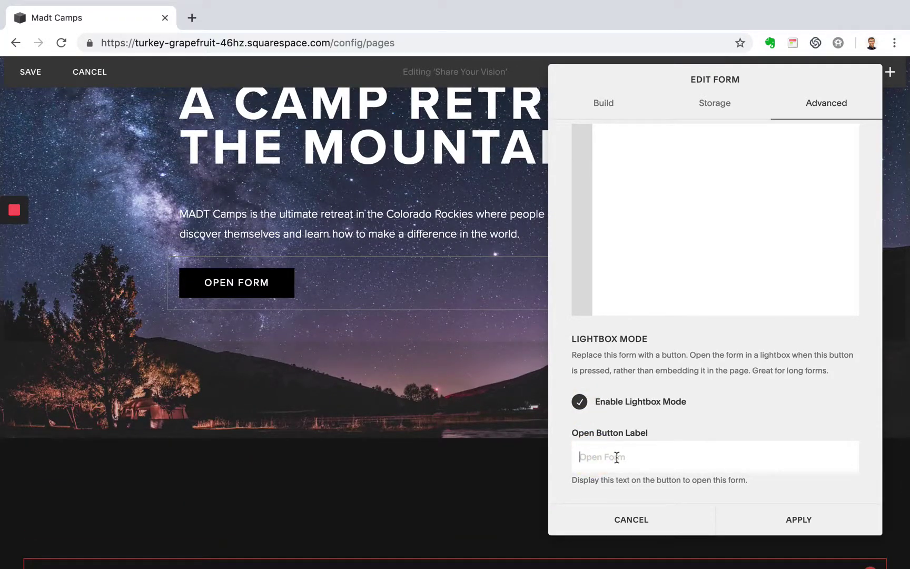
type("Get in tou")
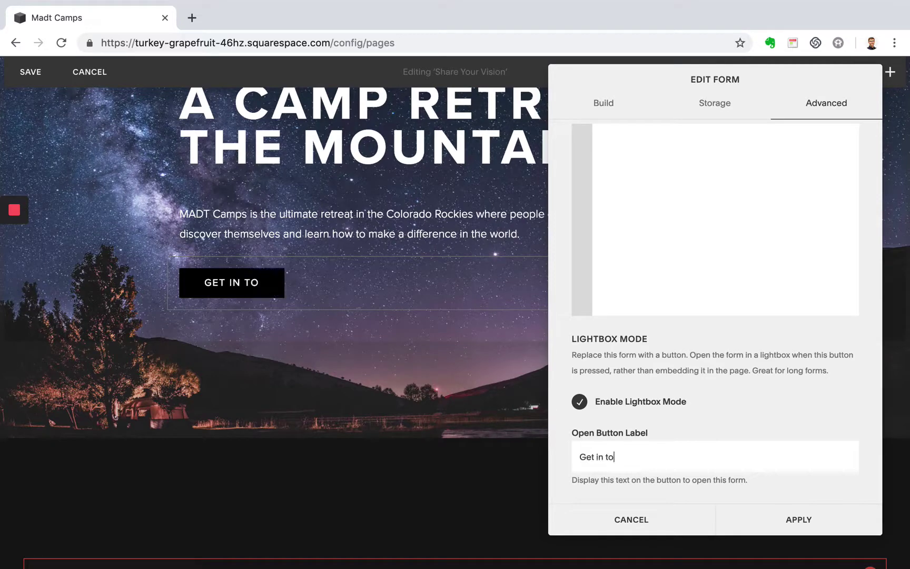
type("ch")
left_click(804, 521)
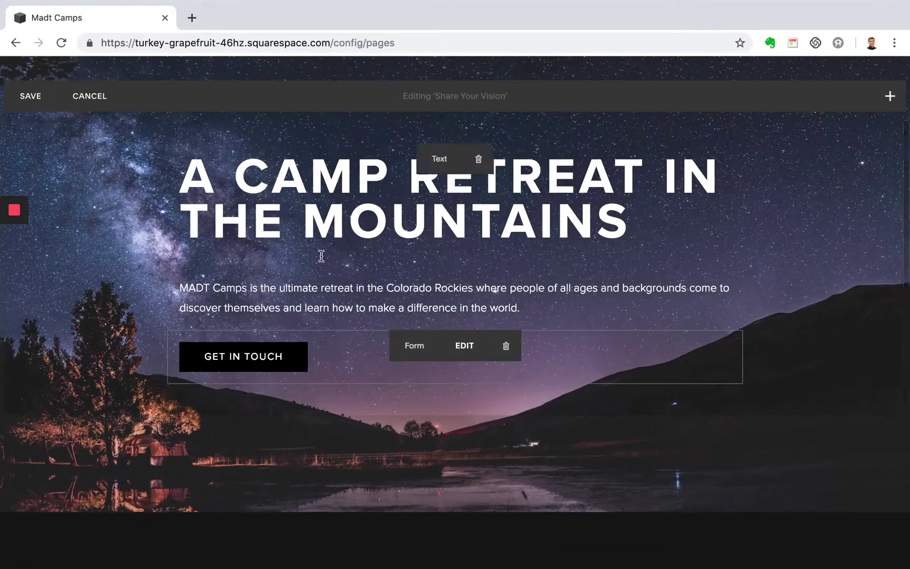
Step: Save the page, reload it, and test that GET IN TOUCH opens the pop-up form, then close it
left_click(30, 97)
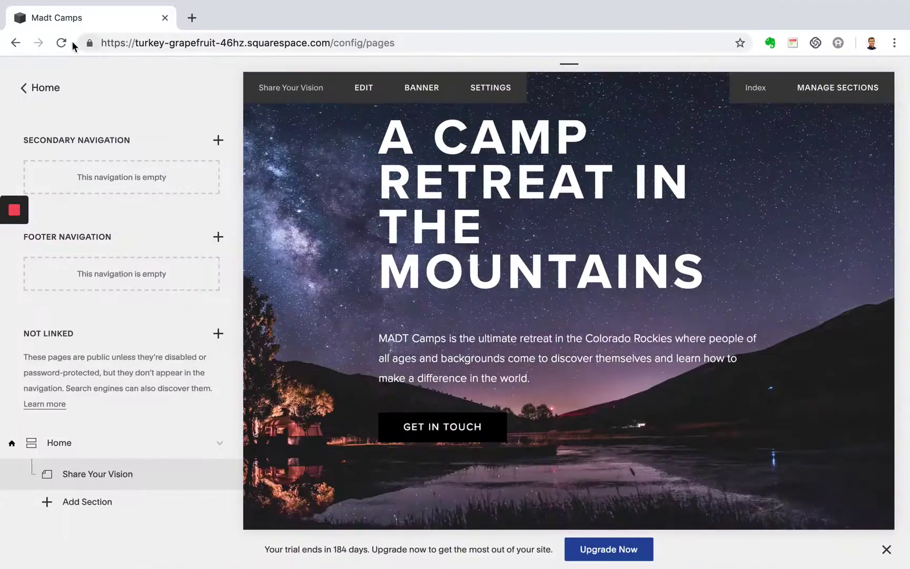
left_click(61, 43)
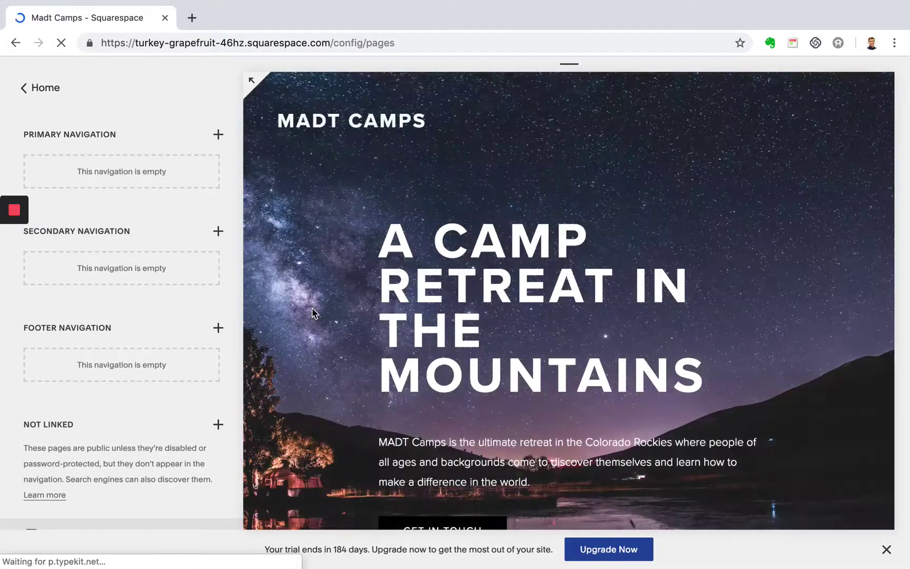
scroll(312, 311, "down", 2)
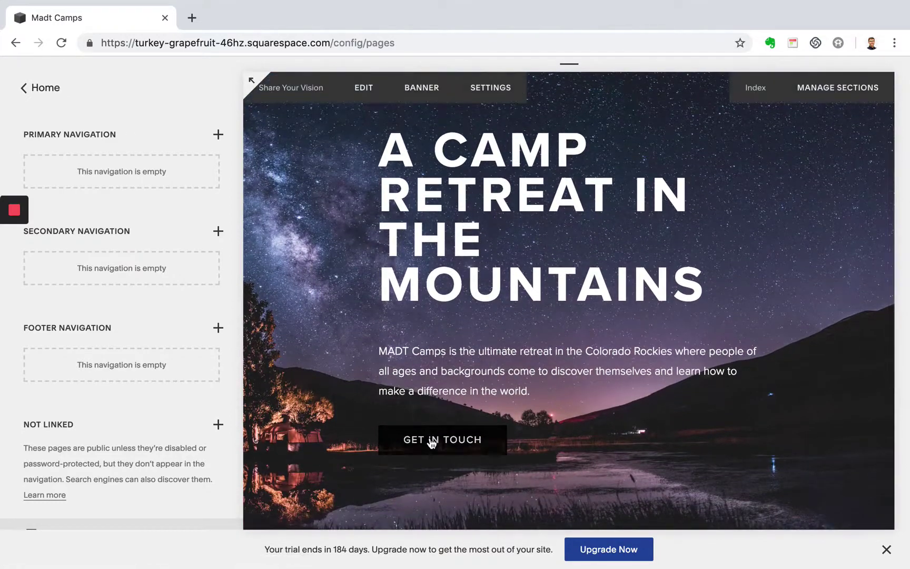
left_click(432, 442)
scroll(513, 414, "down", 1)
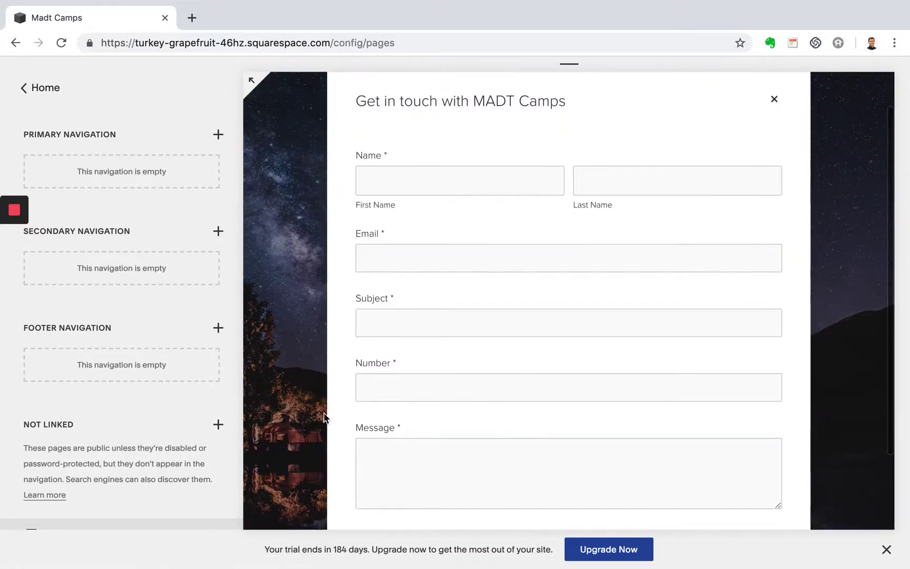
scroll(524, 446, "up", 1)
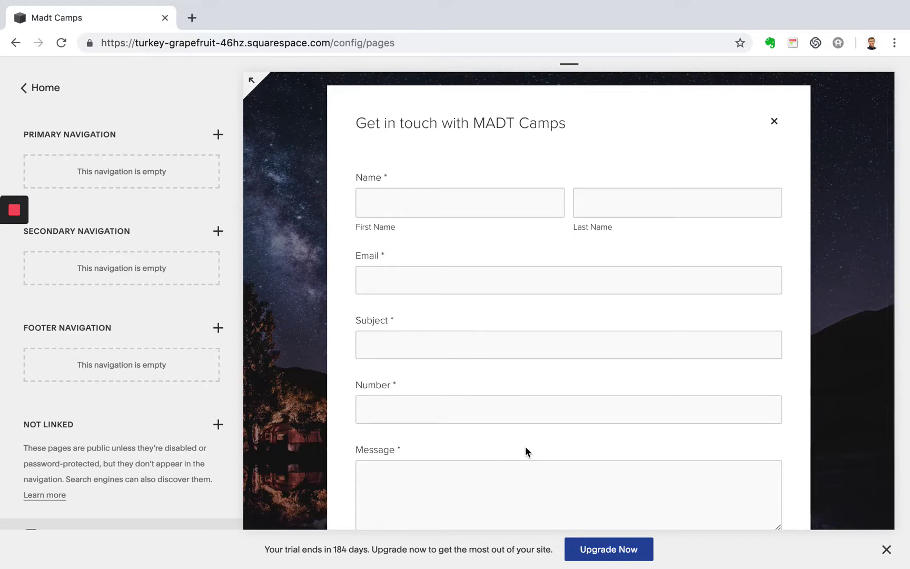
left_click(774, 121)
scroll(502, 455, "down", 3)
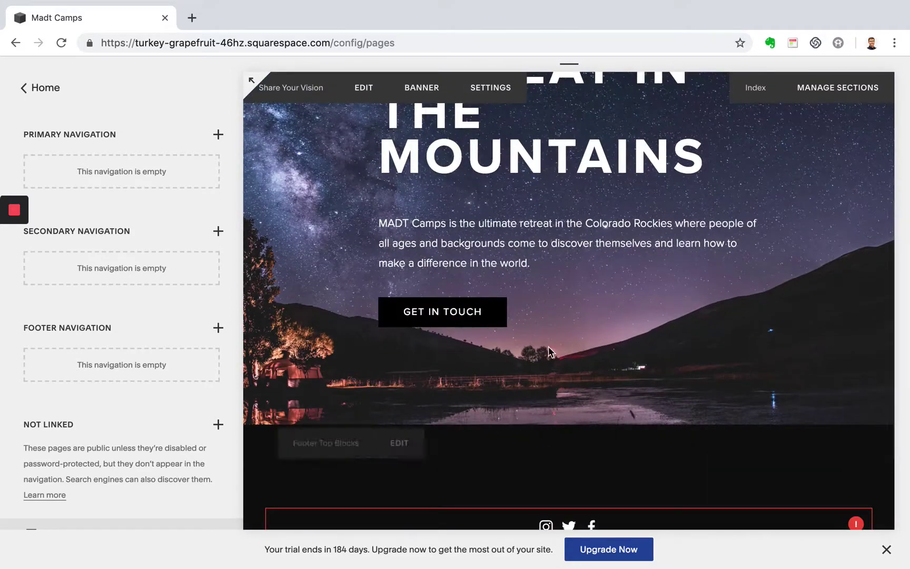
Step: Back in page editing, insert a Social Links block below the GET IN TOUCH button
left_click(361, 89)
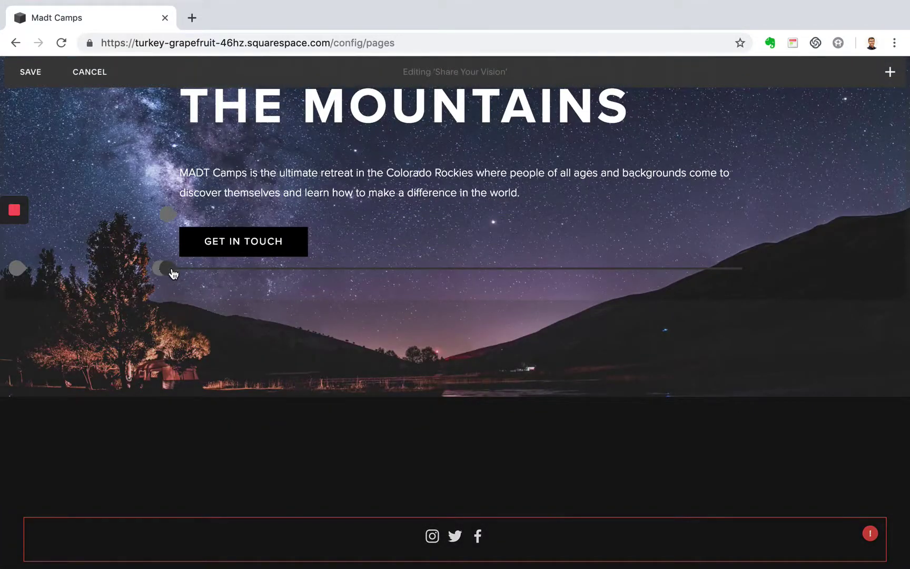
left_click(167, 269)
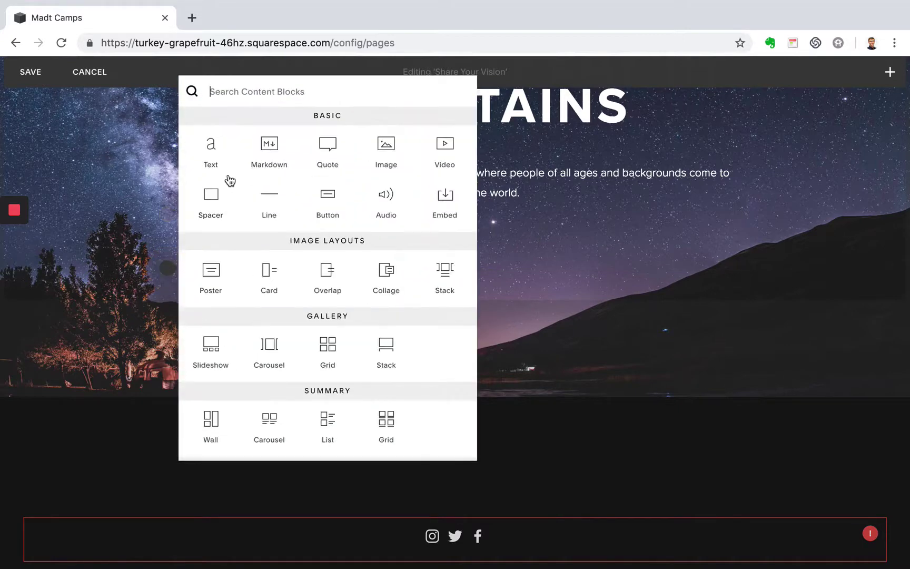
type("social")
left_click_drag(328, 124, 318, 261)
Step: Style the social icons: Left alignment, Medium size, Circle - Solid style, Light colour
left_click(705, 309)
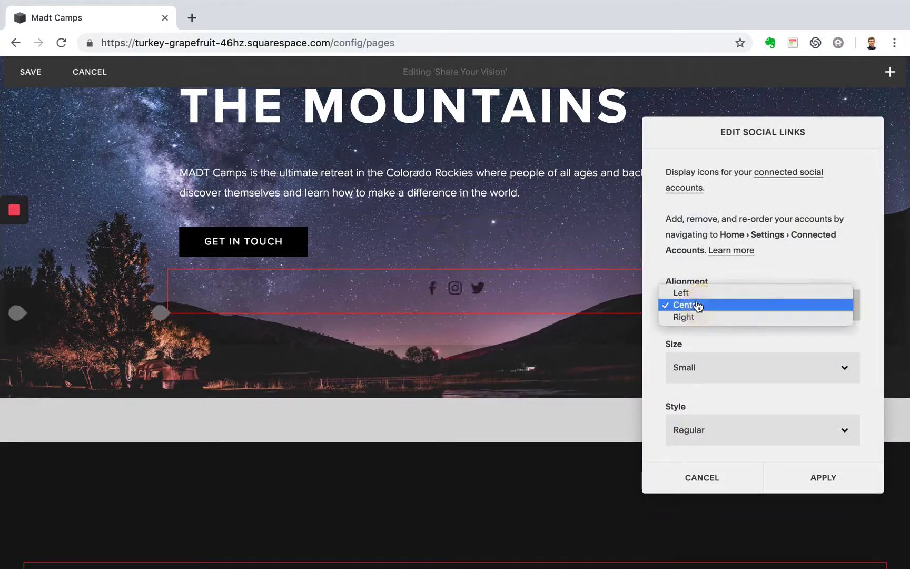
left_click(693, 297)
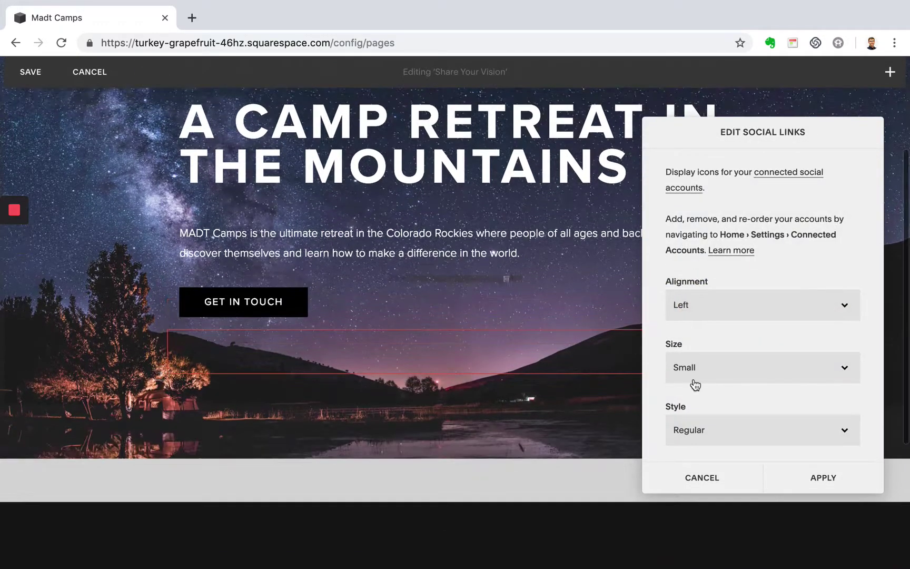
left_click(694, 377)
left_click(705, 379)
scroll(714, 388, "down", 2)
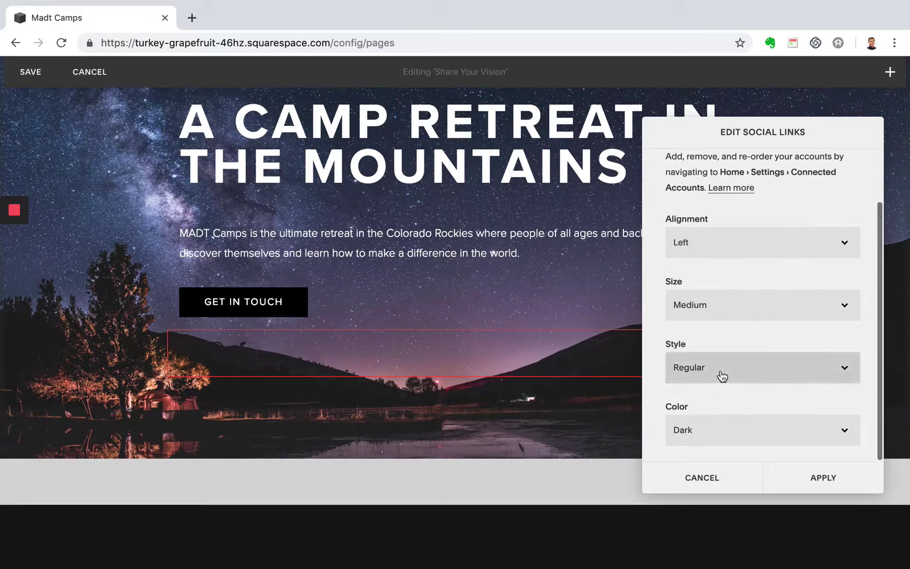
left_click(721, 373)
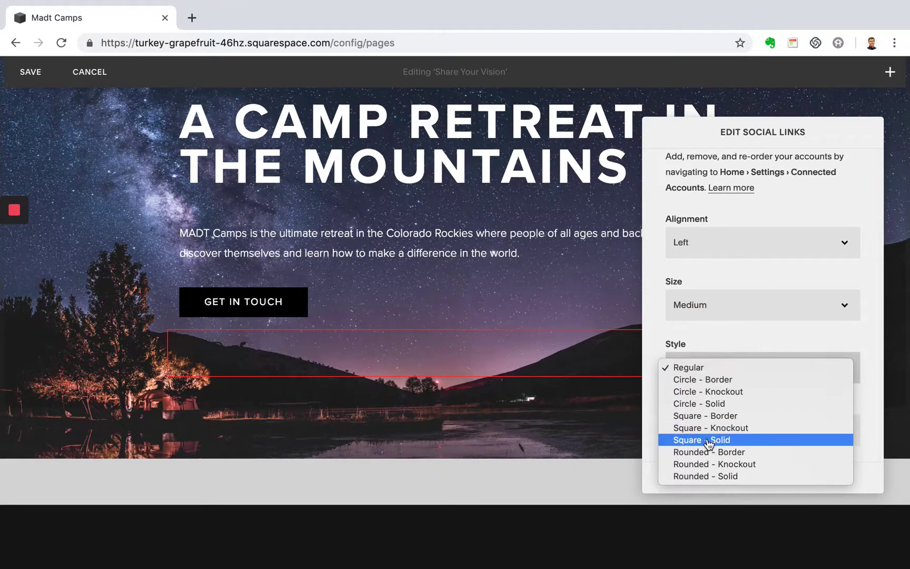
key("Escape")
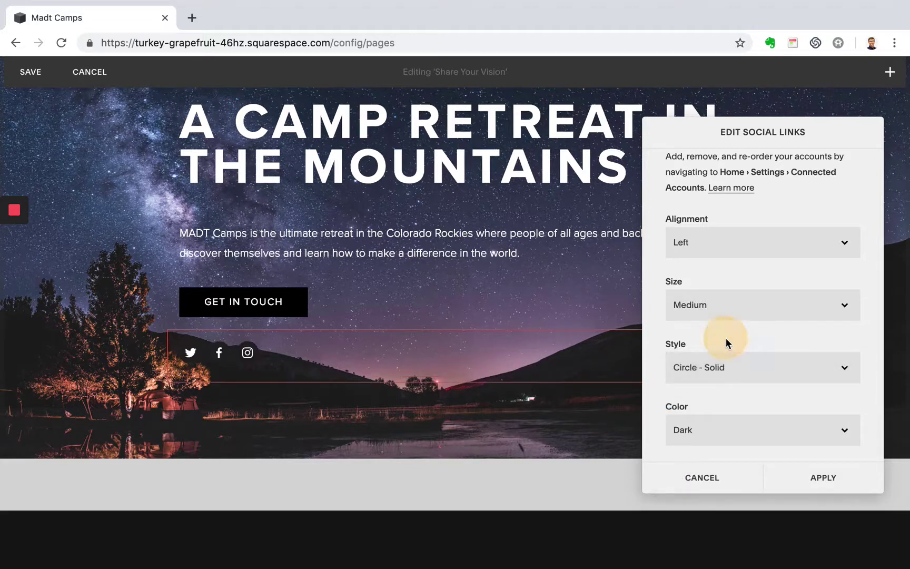
left_click(725, 431)
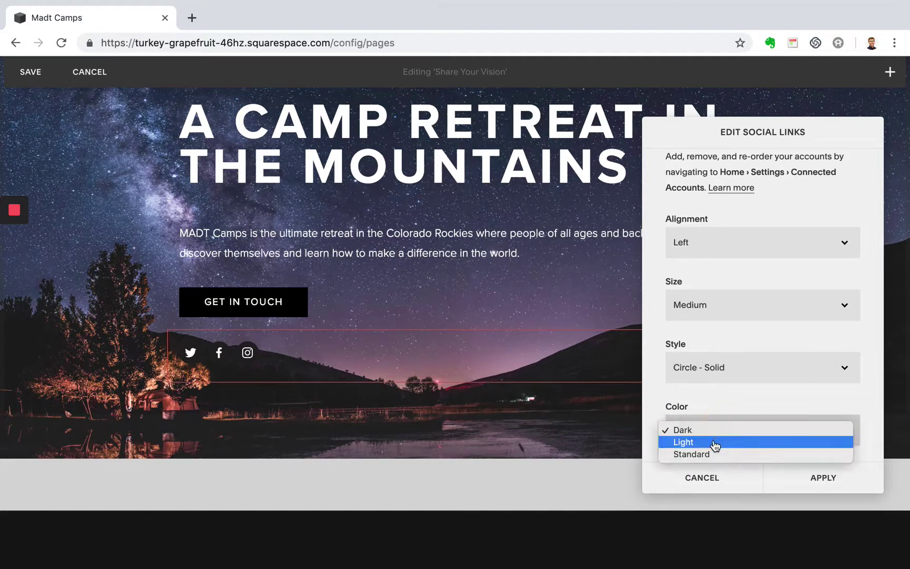
left_click(715, 443)
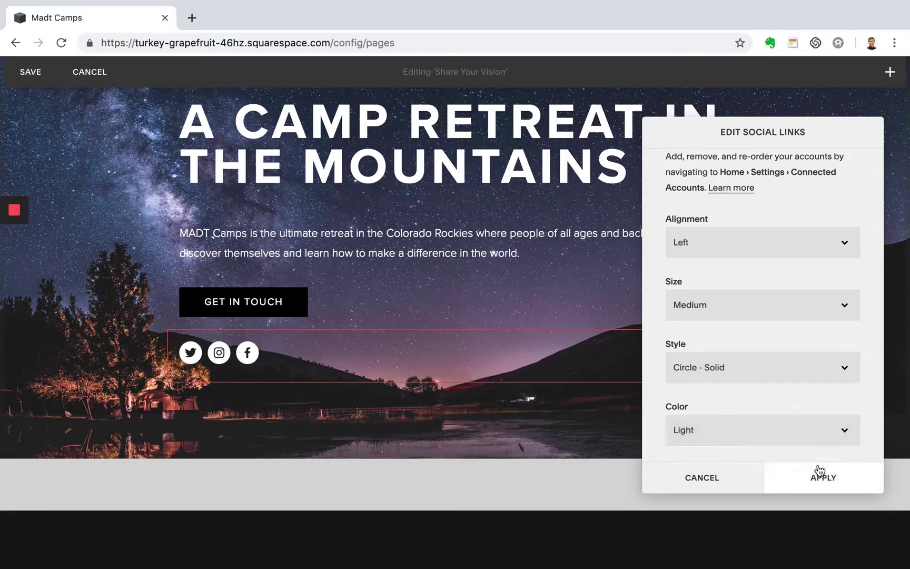
Step: Apply the social link settings and save the page edits
left_click(825, 481)
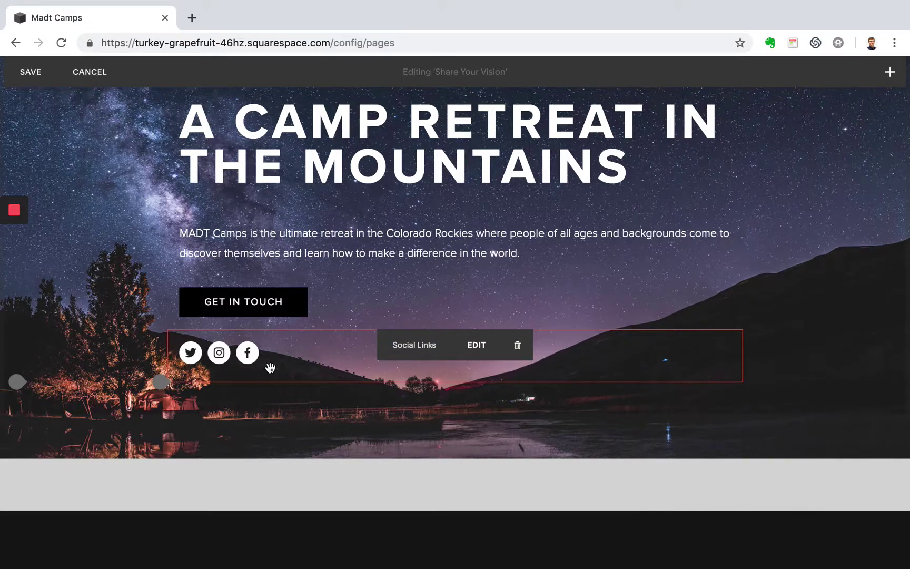
scroll(280, 374, "up", 3)
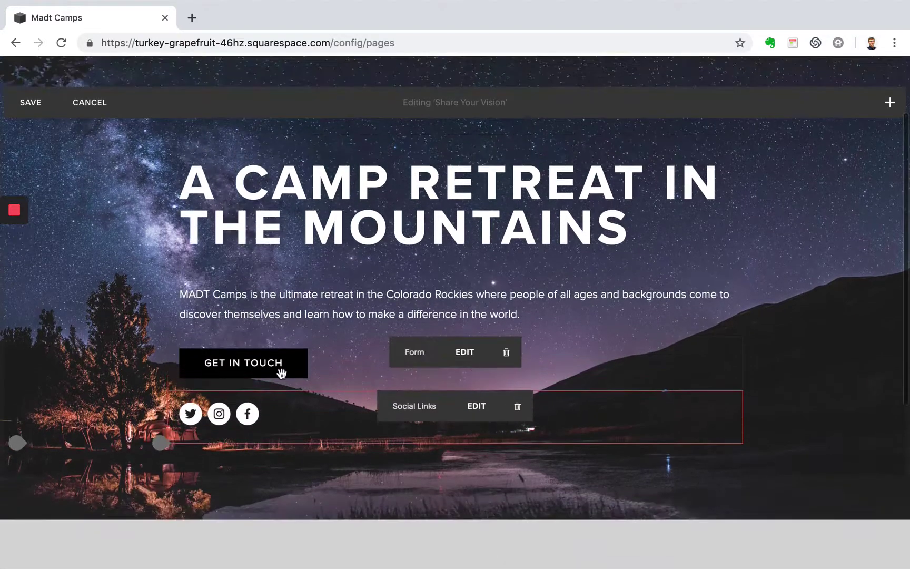
left_click(30, 102)
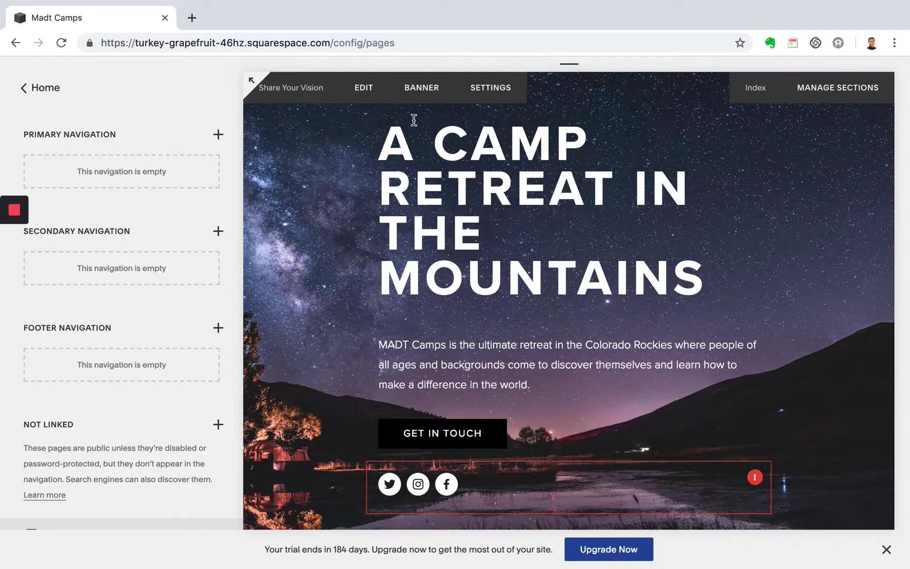
Step: Remove the starry banner image and add the 'mountain camp' photo of tents by a mountain lake
left_click(427, 89)
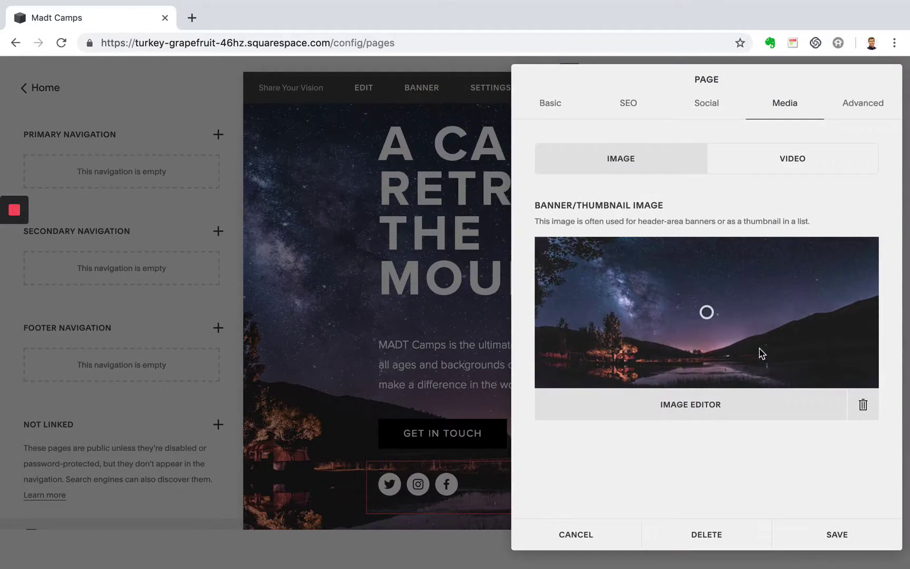
left_click(863, 413)
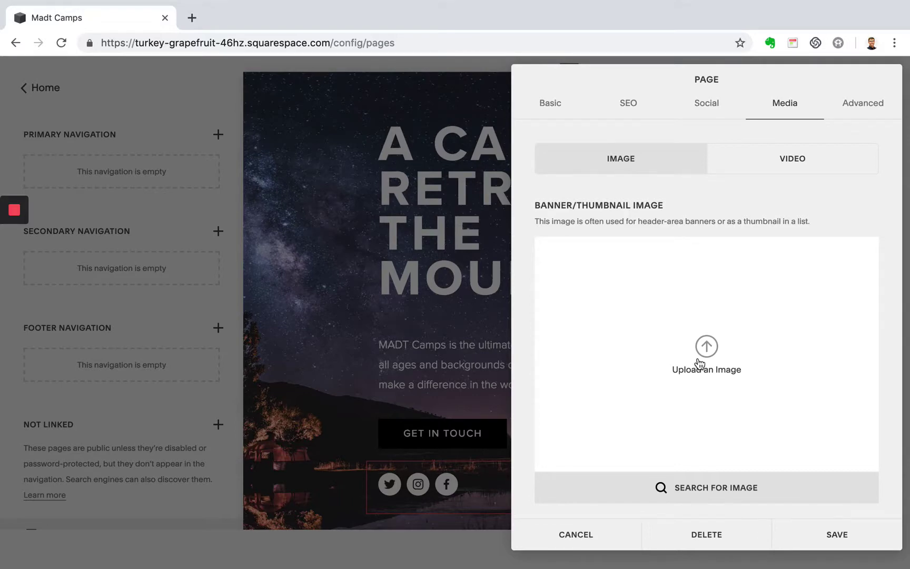
left_click(737, 485)
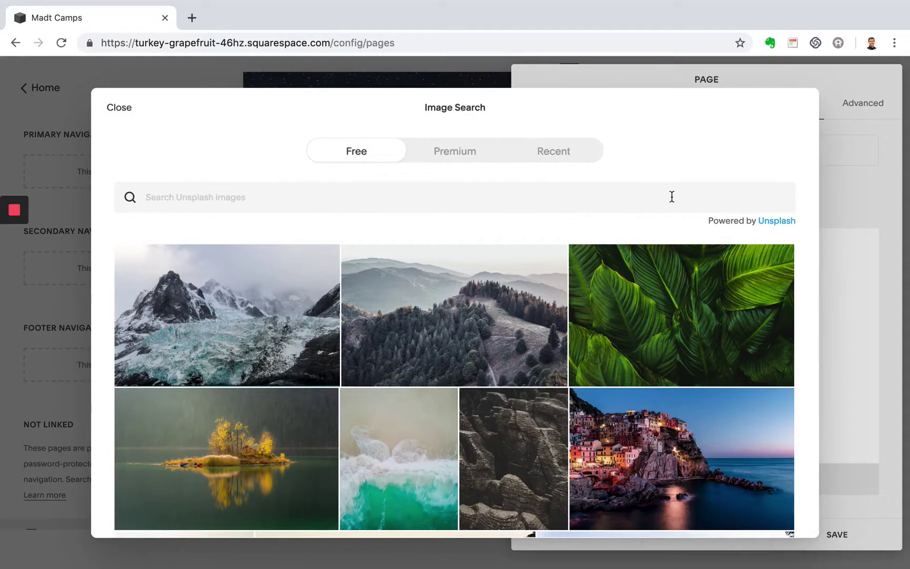
left_click(413, 193)
type("mountain camp")
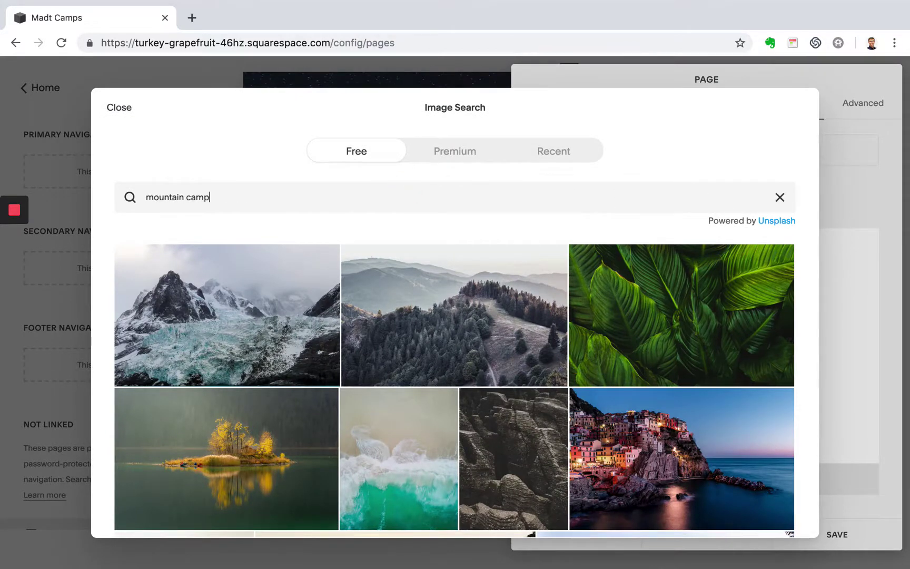
key("Return")
scroll(476, 289, "down", 5)
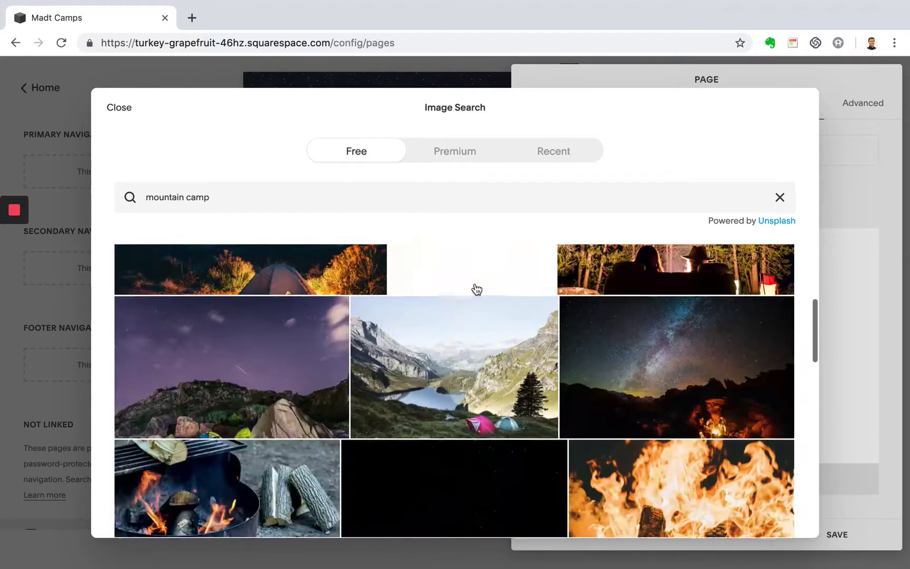
left_click(491, 326)
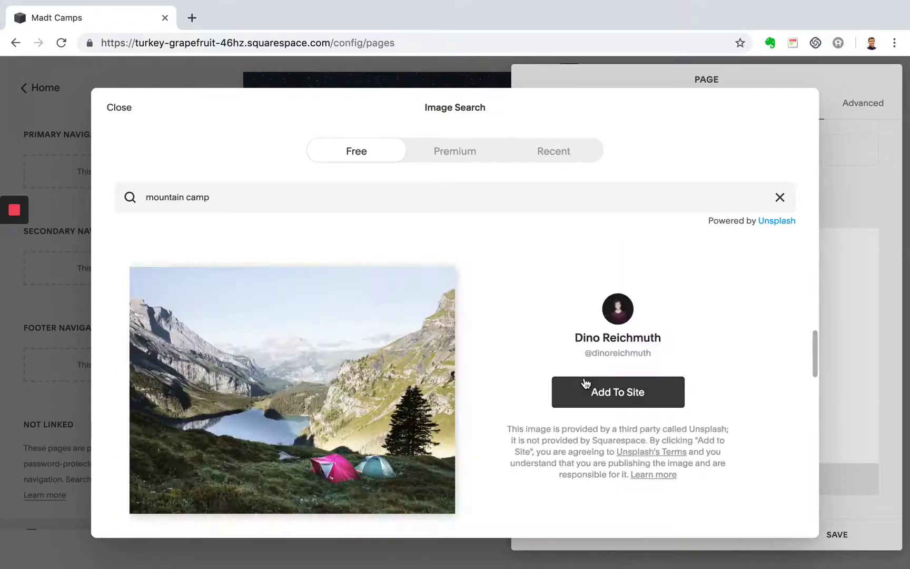
left_click(601, 393)
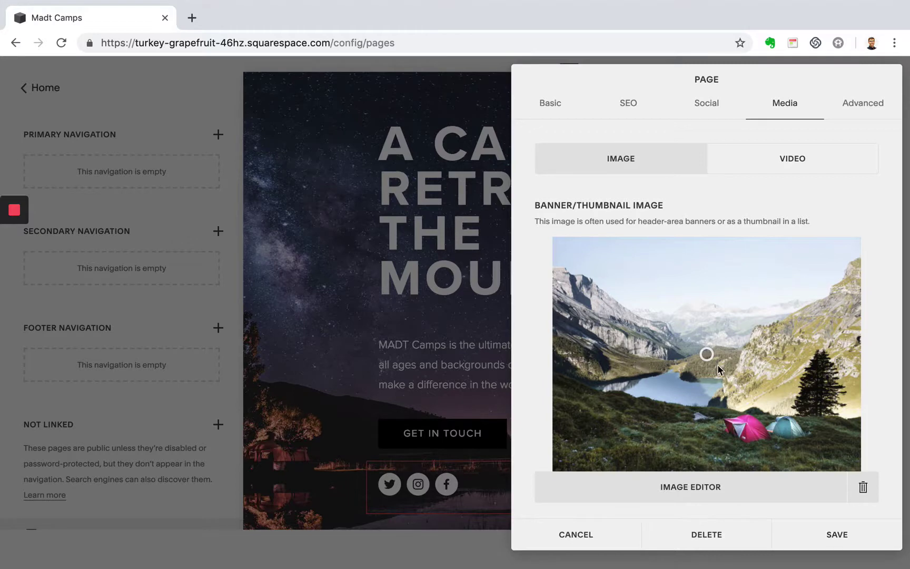
Step: Look over the banner video options, stay with the tents image, and save the page settings
left_click(781, 166)
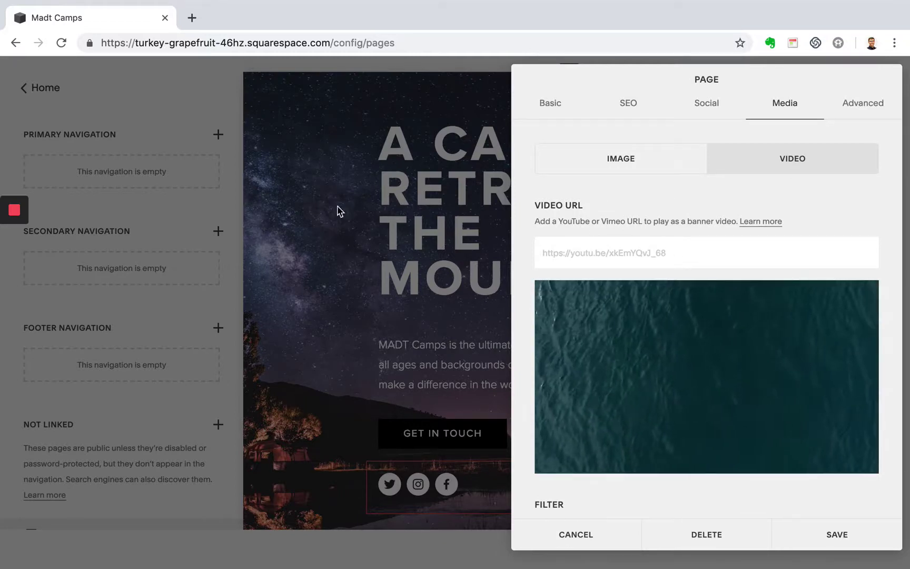
scroll(614, 384, "down", 1)
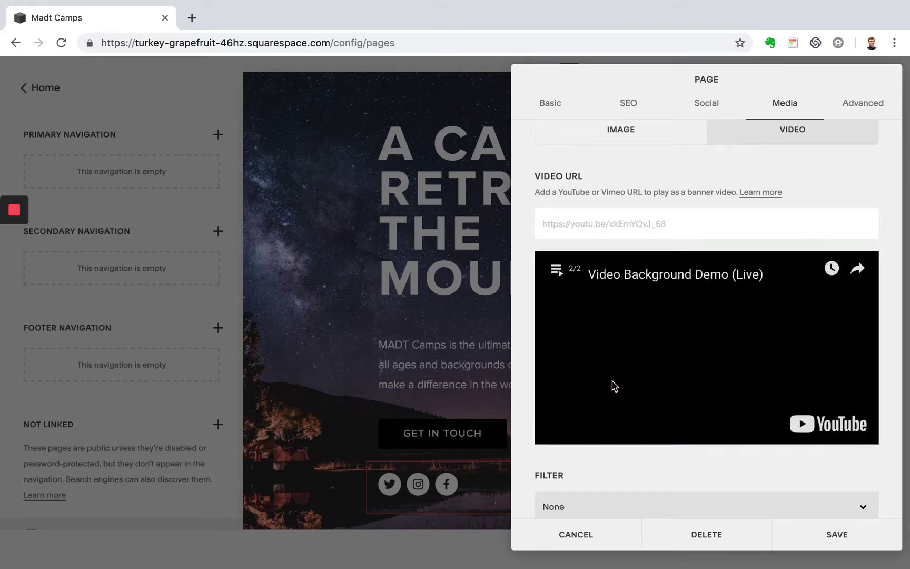
scroll(613, 386, "down", 7)
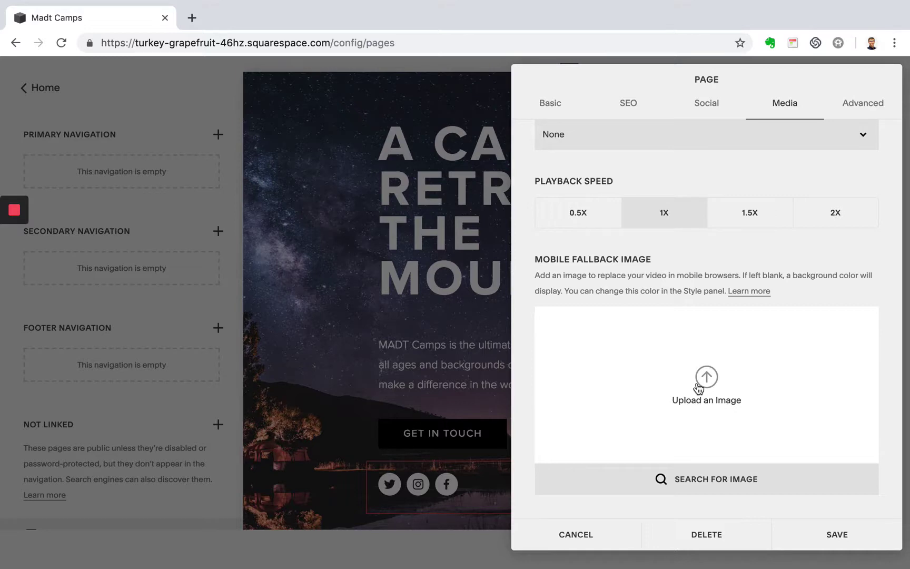
scroll(699, 388, "up", 6)
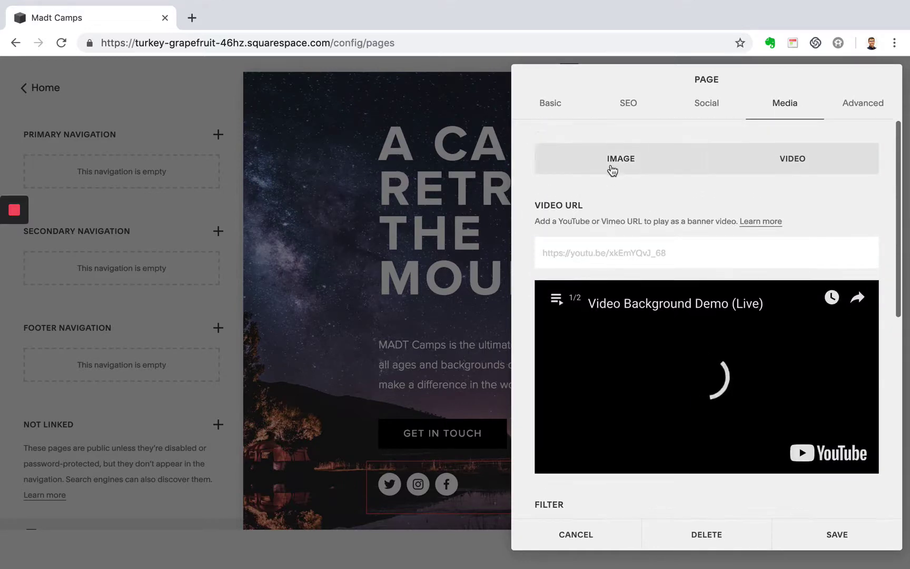
left_click(614, 168)
left_click(833, 536)
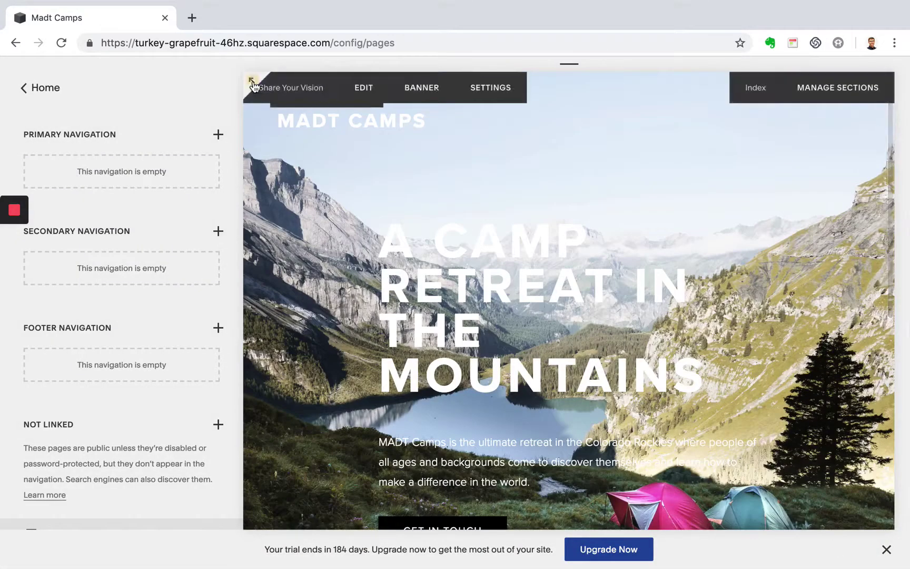
Step: Preview the tents banner at full width, exit the preview, and go to the Design menu
left_click(252, 83)
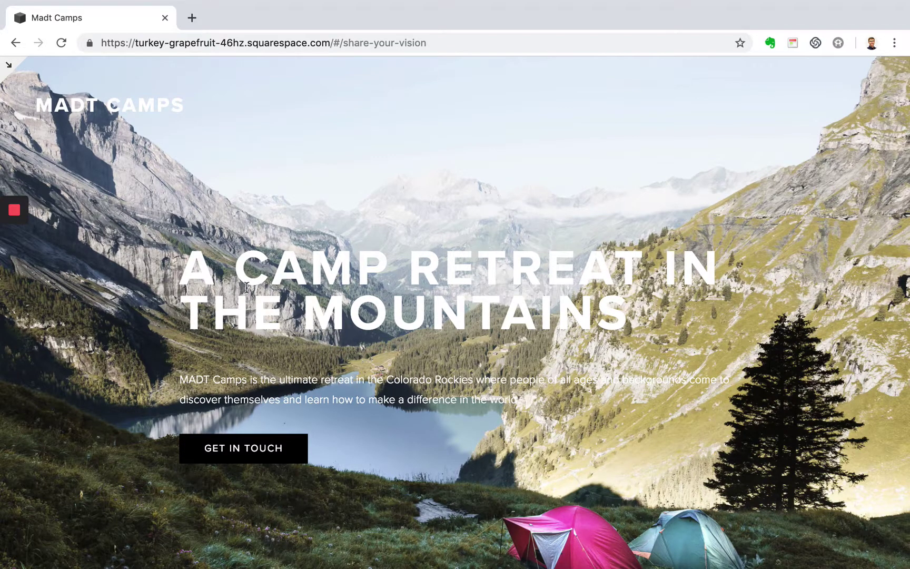
left_click(9, 65)
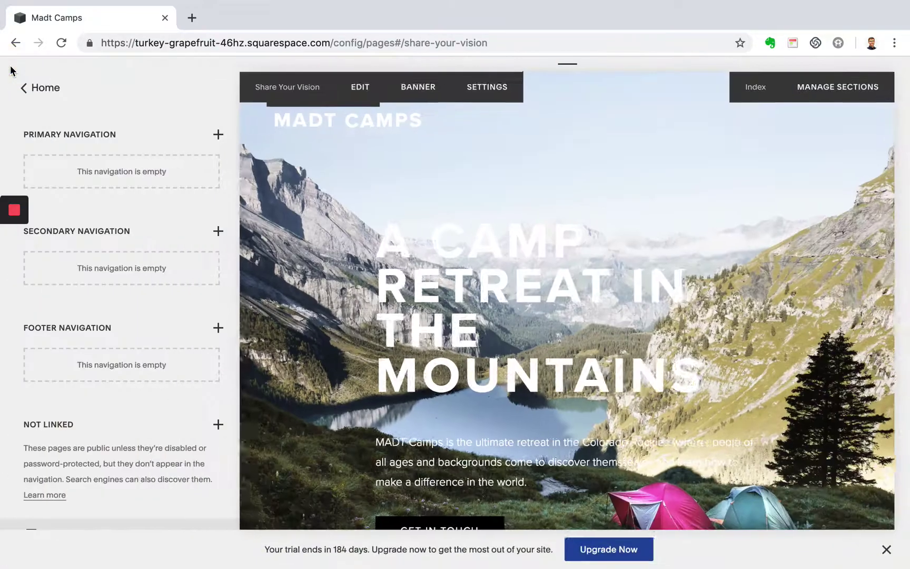
left_click(31, 97)
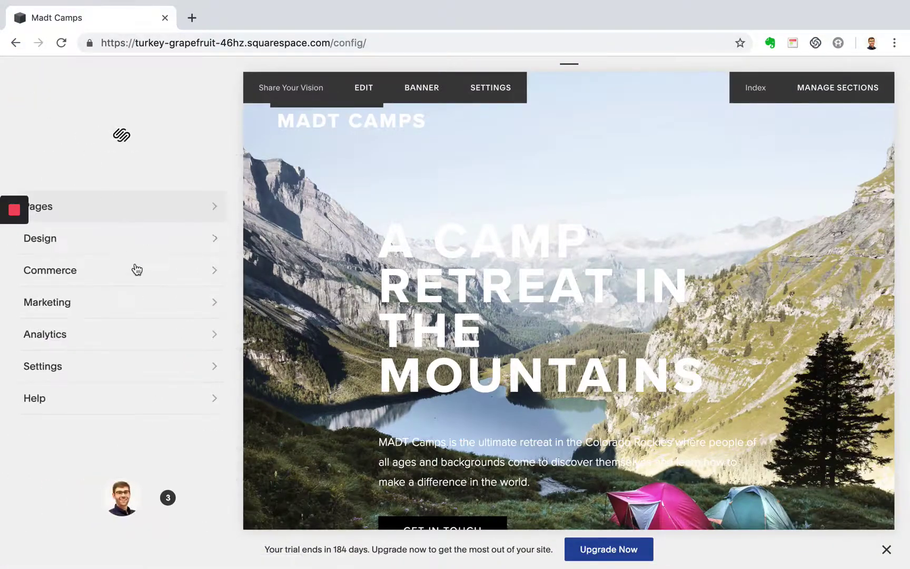
left_click(145, 249)
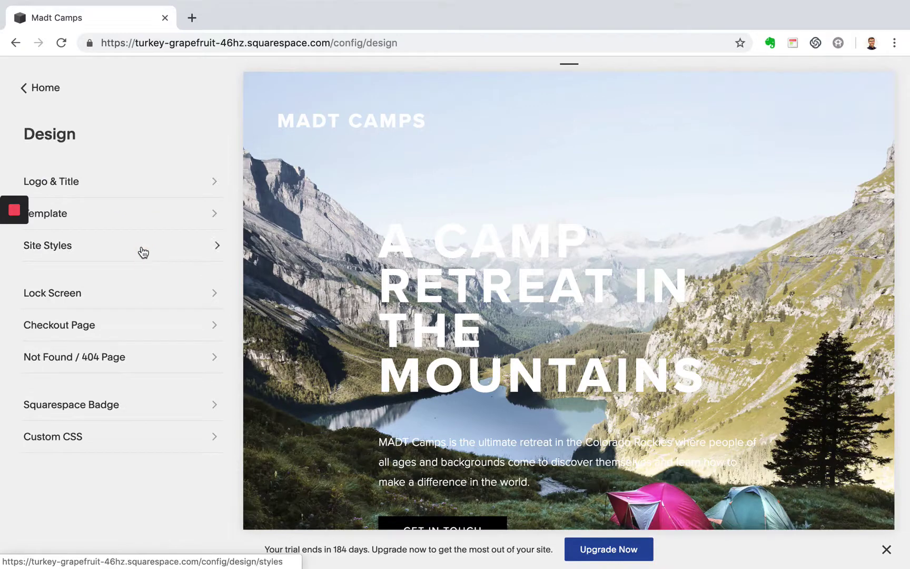
Step: In Site Styles' banner section, set the overlay colour to near-black hsla(0, 3%, 7%, 0.46)
left_click(143, 252)
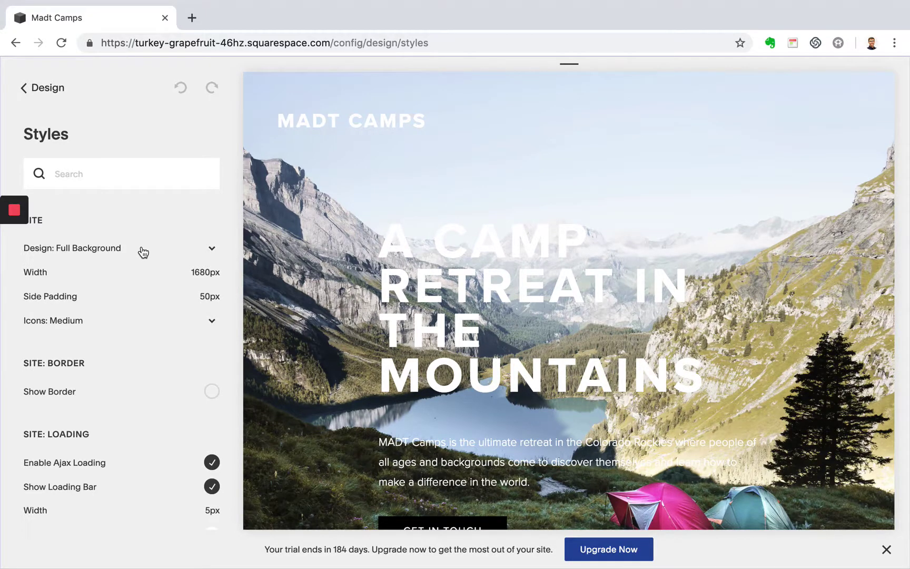
scroll(427, 406, "down", 2)
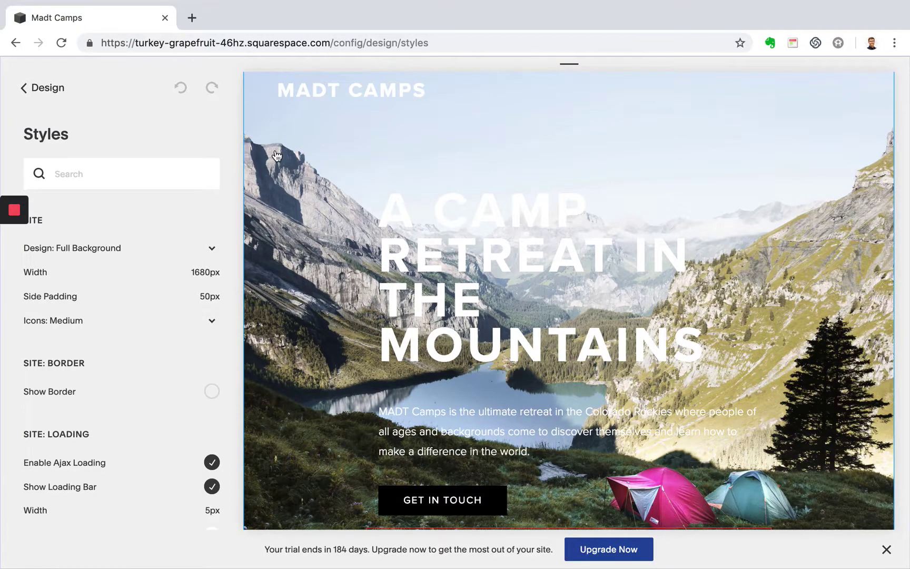
scroll(276, 148, "up", 2)
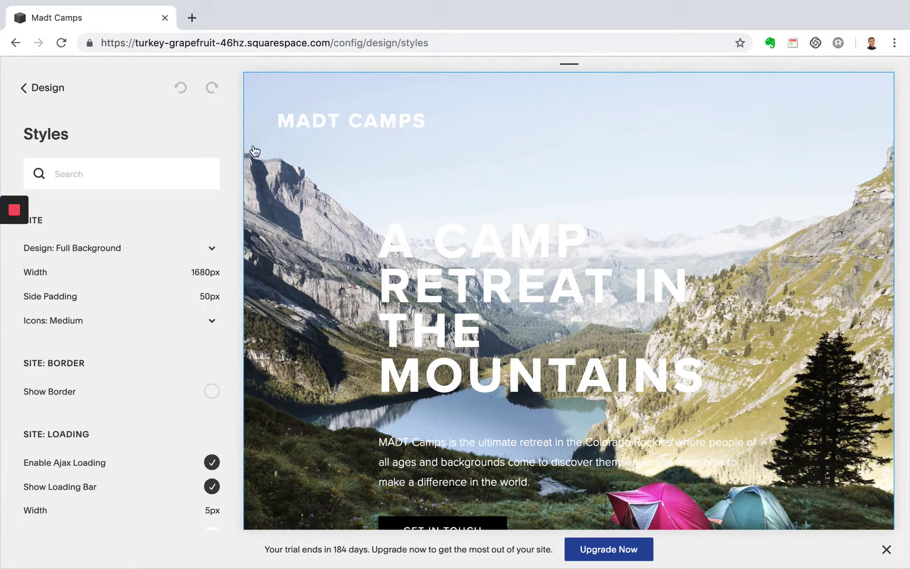
left_click(253, 191)
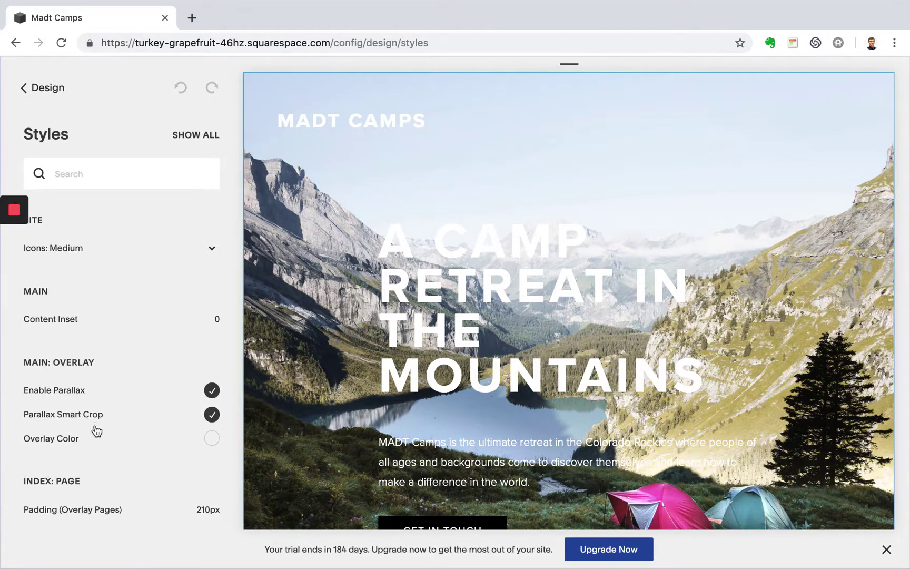
left_click(213, 443)
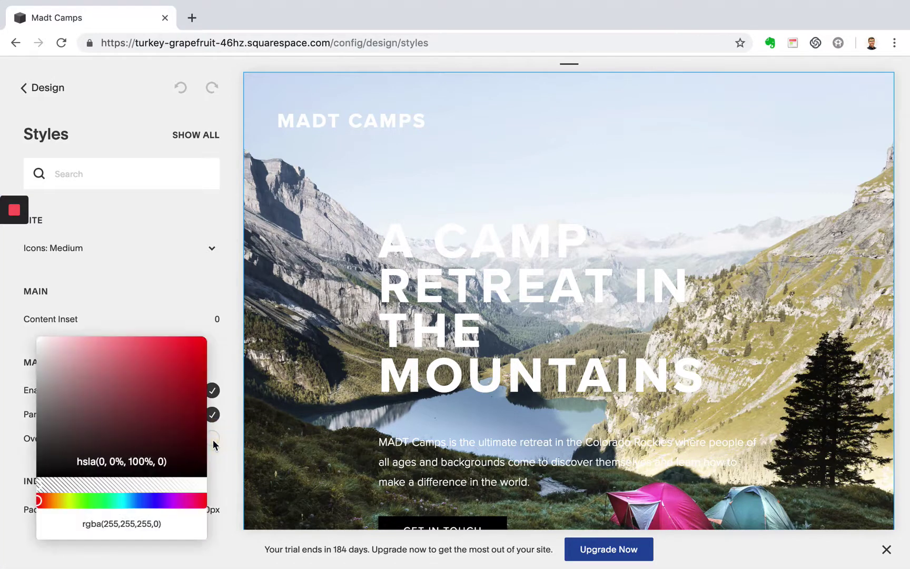
left_click(47, 467)
left_click(41, 487)
left_click_drag(42, 490, 117, 490)
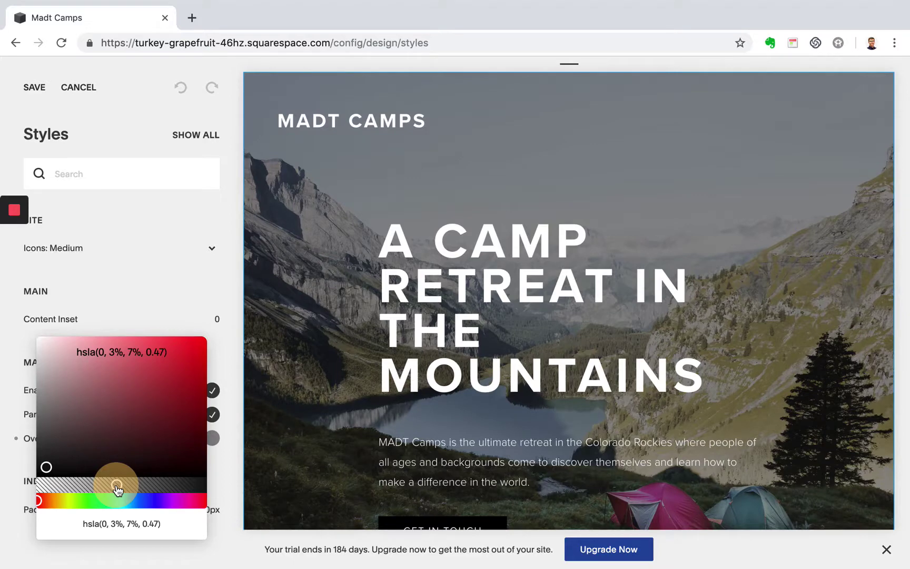
left_click_drag(117, 489, 114, 484)
left_click(221, 219)
Step: Set the Body Text font to weight 400 and size 18px
scroll(389, 311, "down", 3)
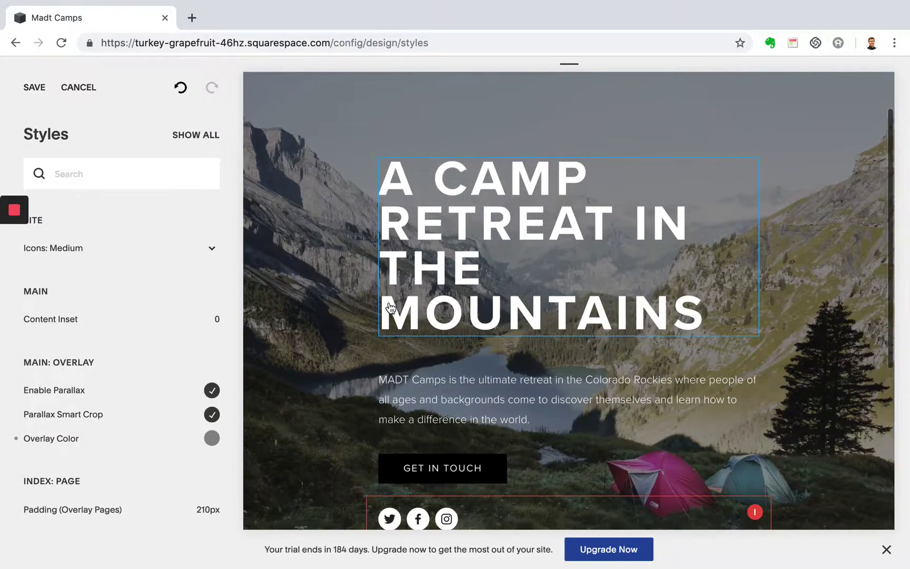
left_click(439, 400)
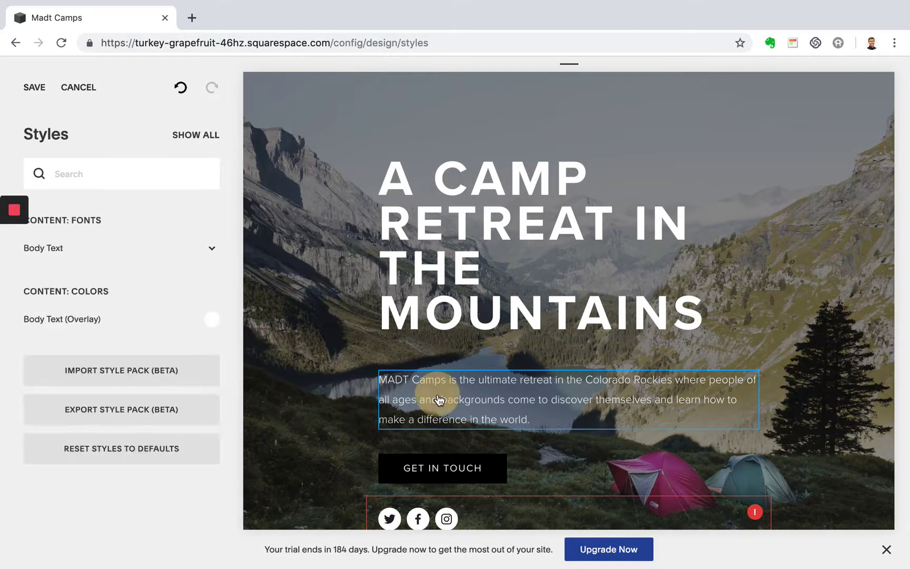
left_click(215, 254)
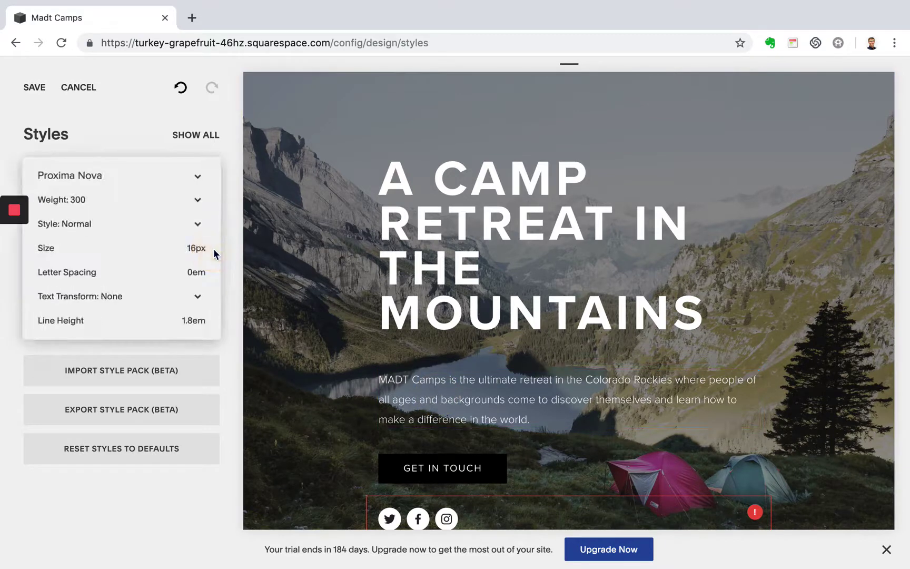
left_click(127, 203)
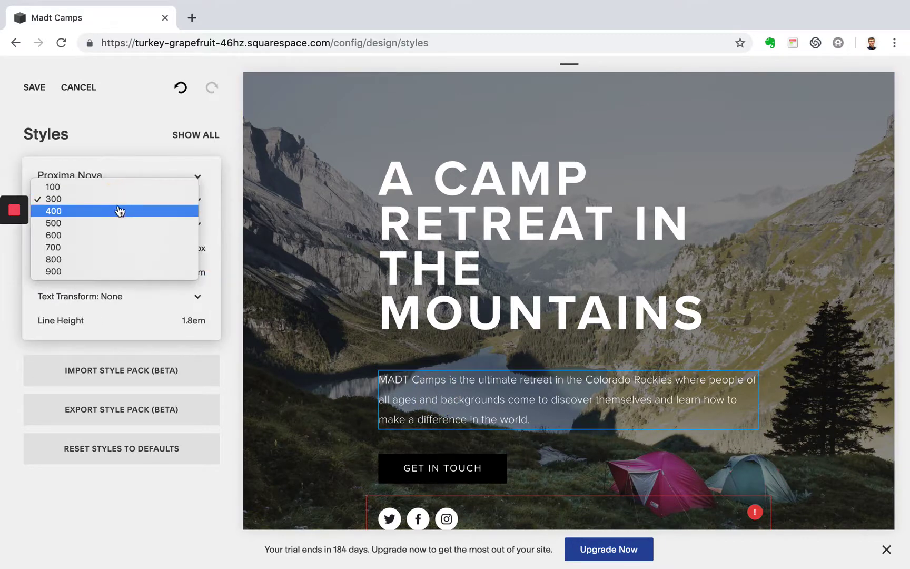
left_click(119, 210)
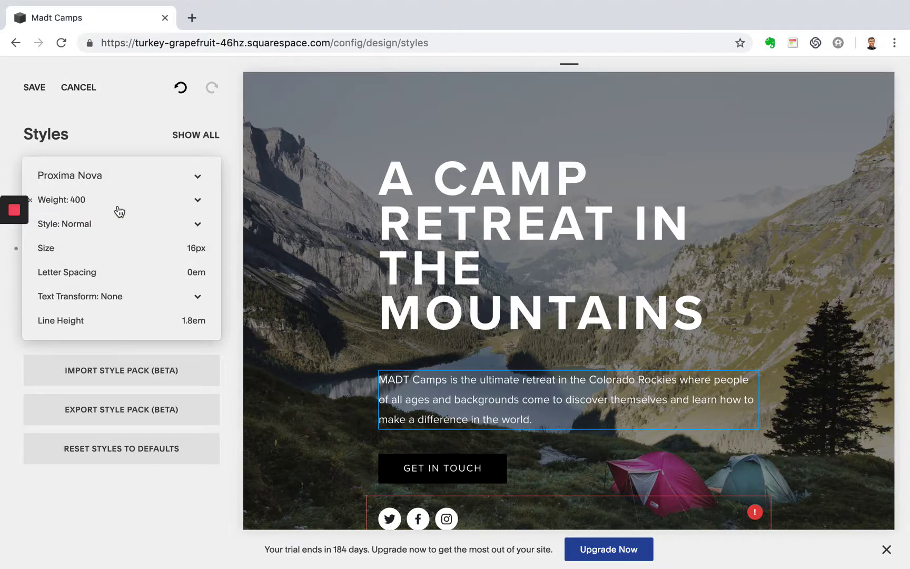
mouse_move(98, 251)
left_click(194, 243)
key("BackSpace")
type("8")
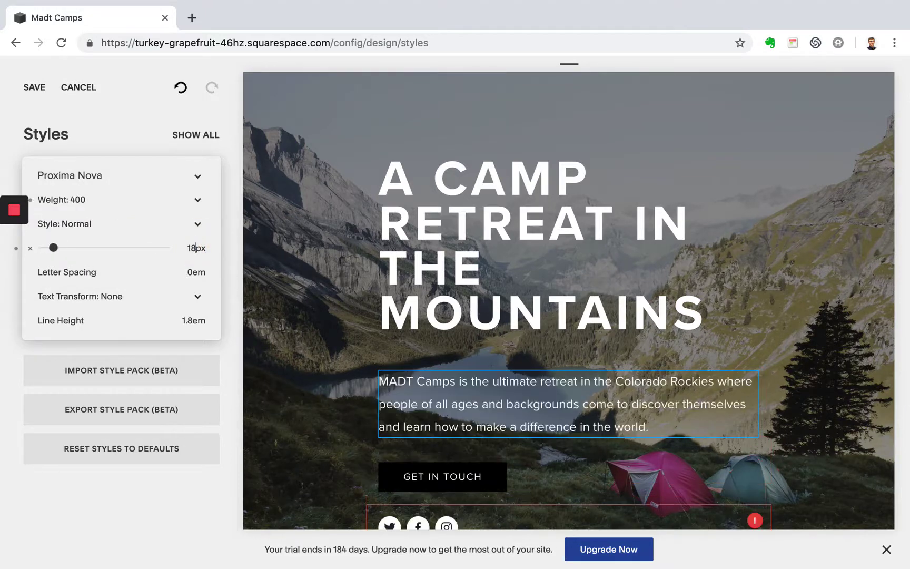
left_click(362, 343)
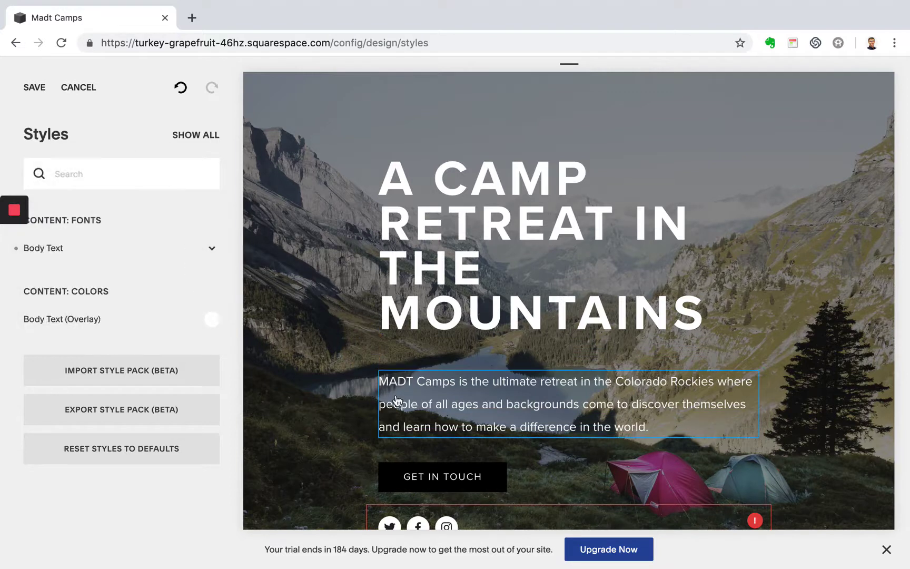
Step: Shrink the Heading 1 size from 70px to about 63px
left_click(444, 286)
left_click(214, 251)
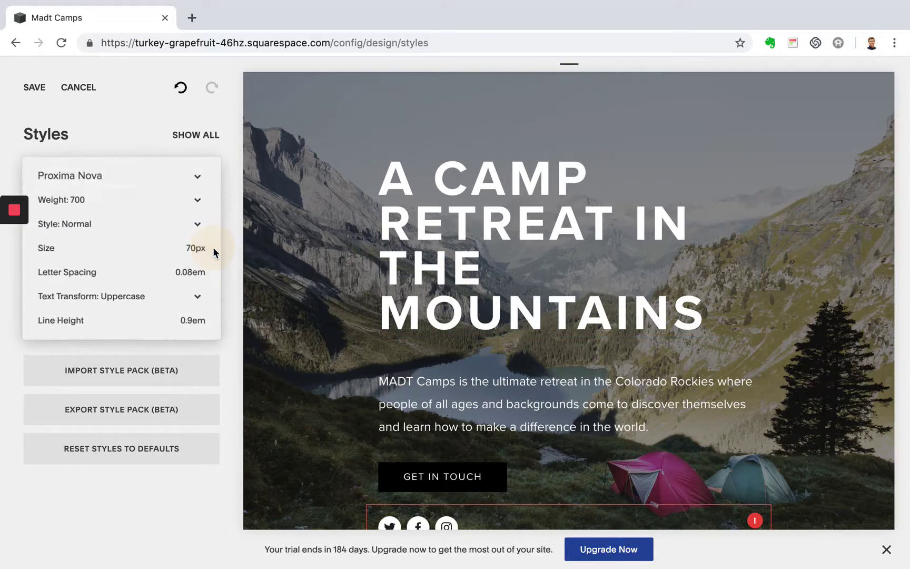
mouse_move(113, 255)
left_click_drag(112, 247, 102, 247)
Step: Bring Heading 1 down to 62px and set the GET IN TOUCH button style to Outline
left_click(441, 337)
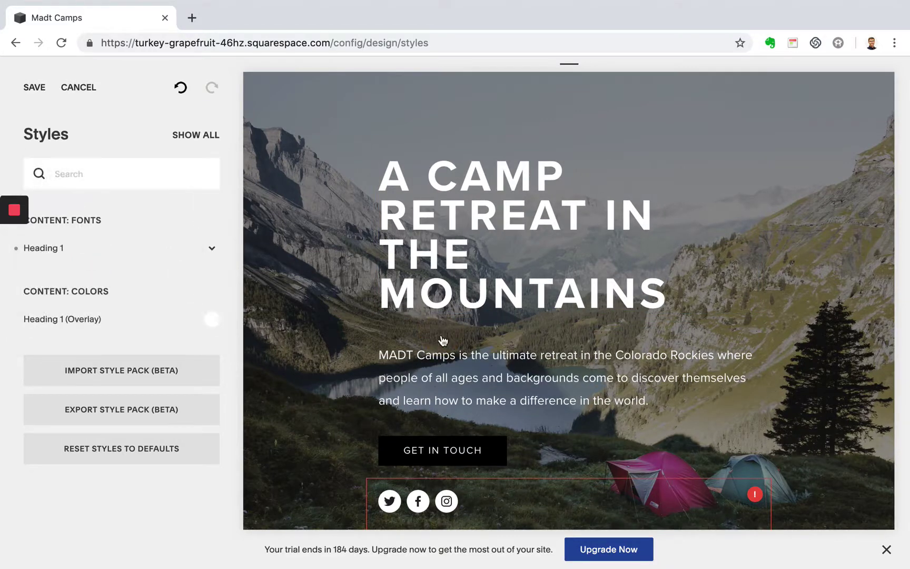
scroll(443, 327, "down", 3)
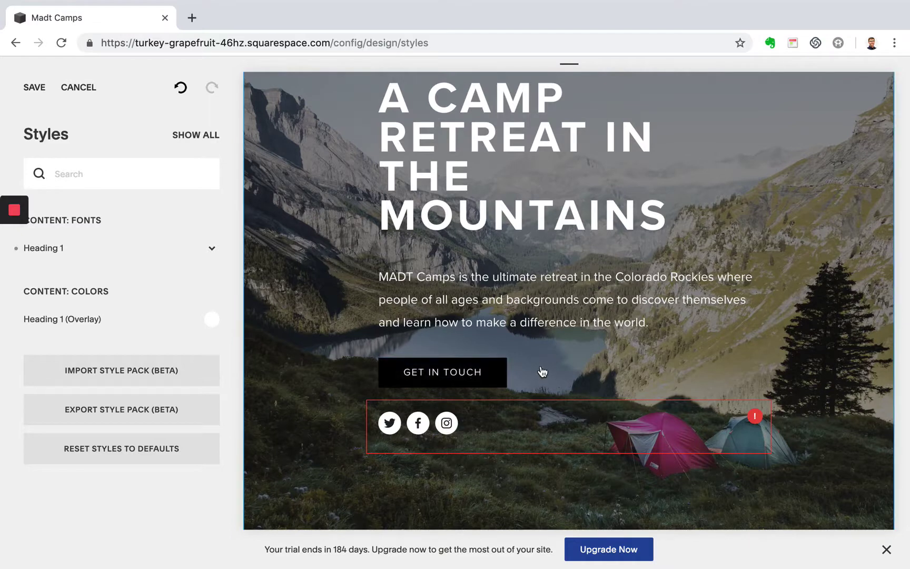
left_click(472, 378)
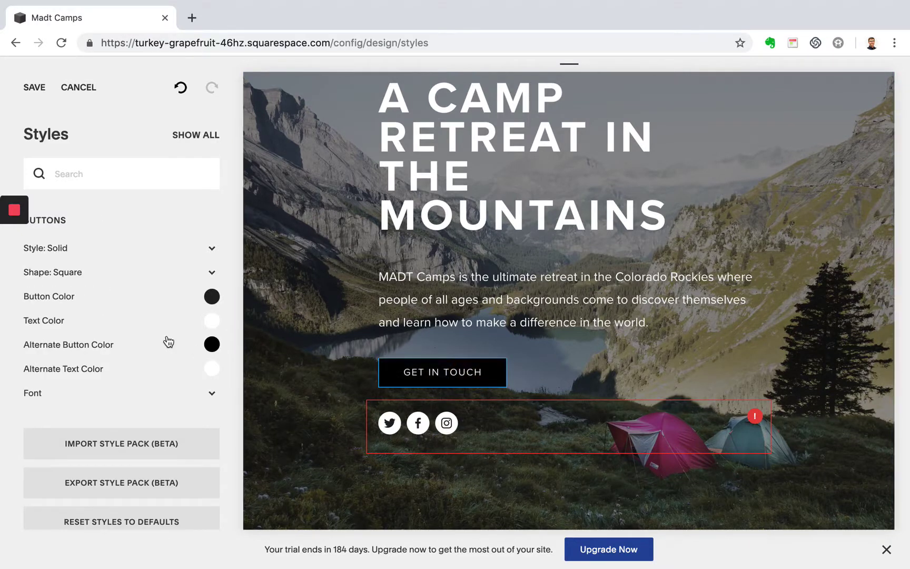
left_click(212, 248)
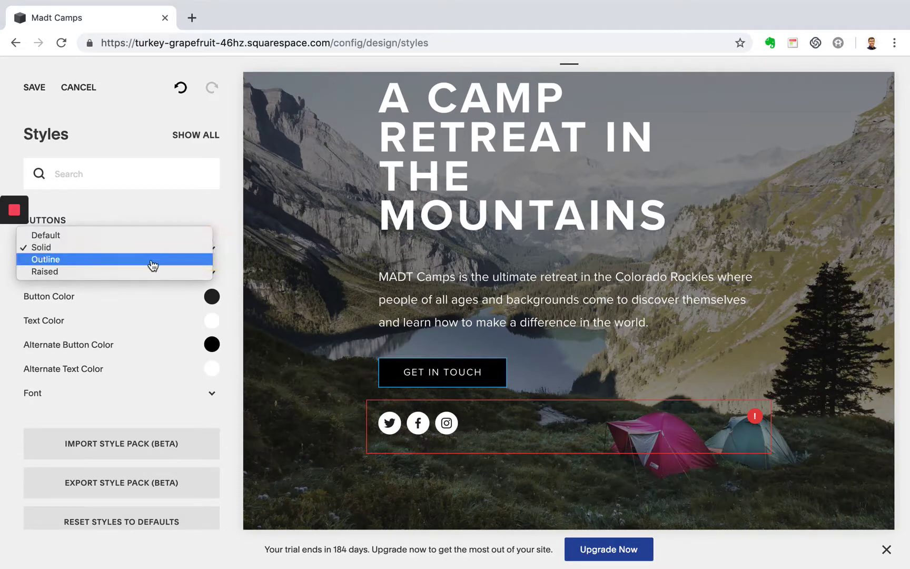
left_click(153, 265)
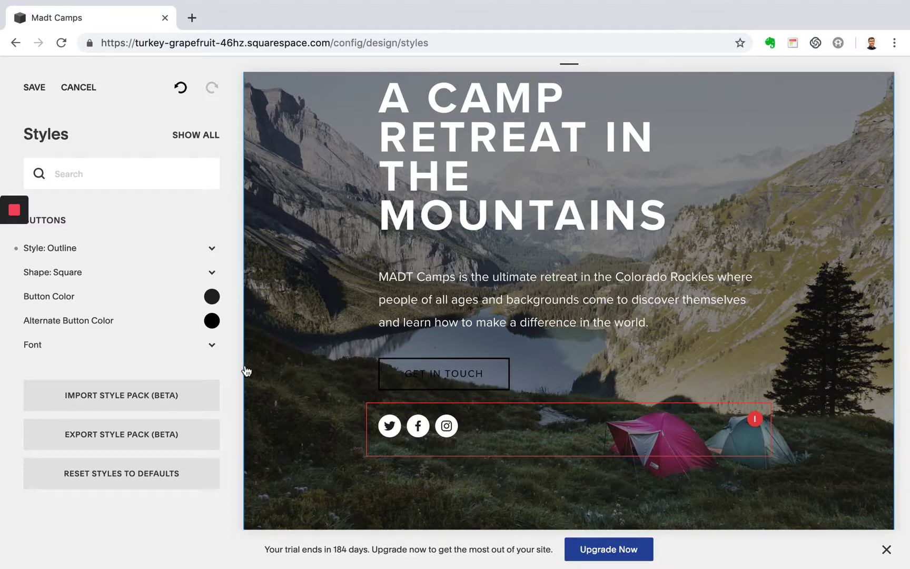
Step: Set the Alternate Button Color to white
left_click(216, 327)
left_click_drag(59, 275, 27, 213)
left_click(331, 258)
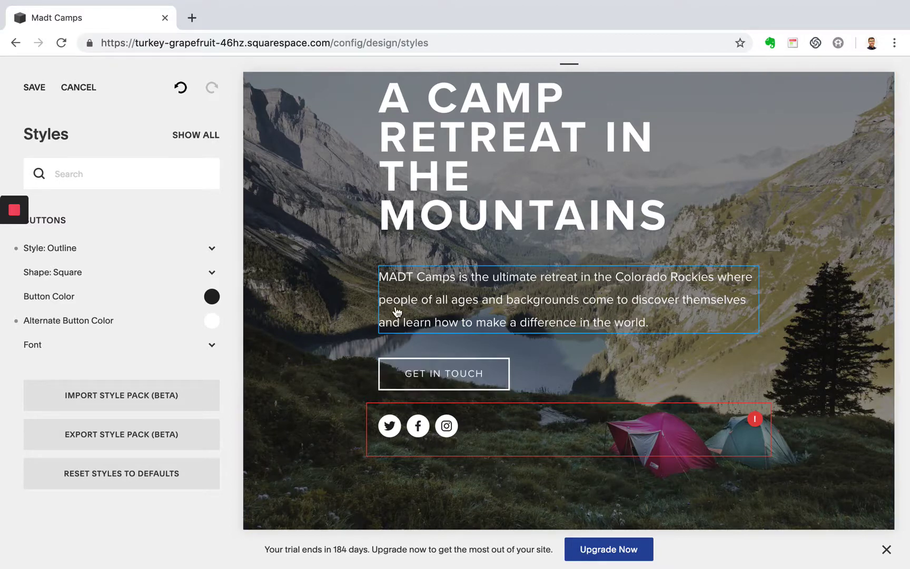
scroll(337, 398, "down", 3)
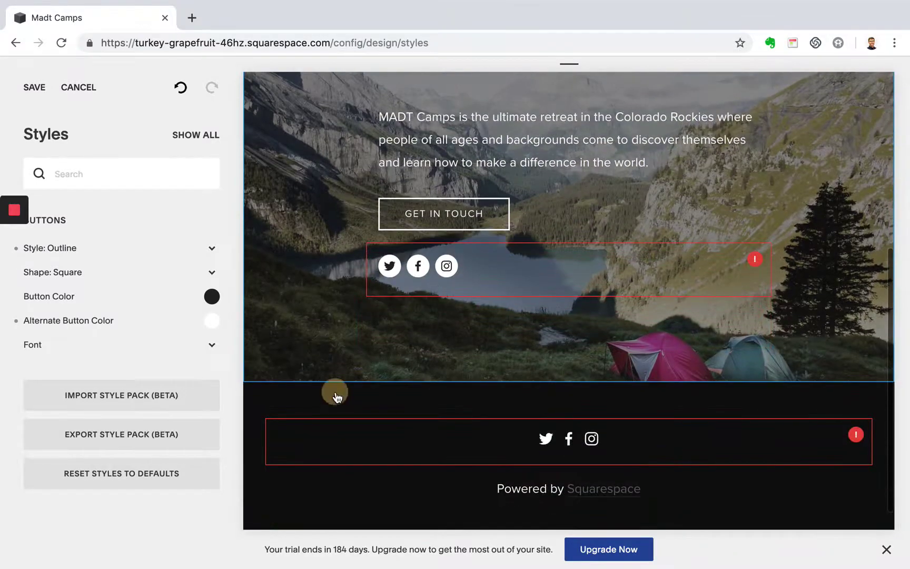
Step: Untick Show Footer to hide the homepage footer
left_click(337, 398)
scroll(337, 397, "down", 1)
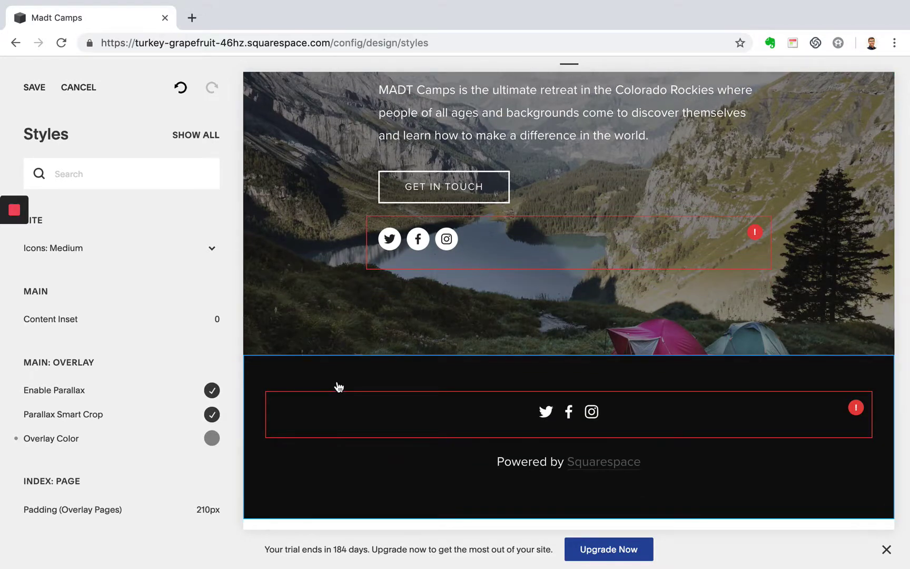
left_click(331, 383)
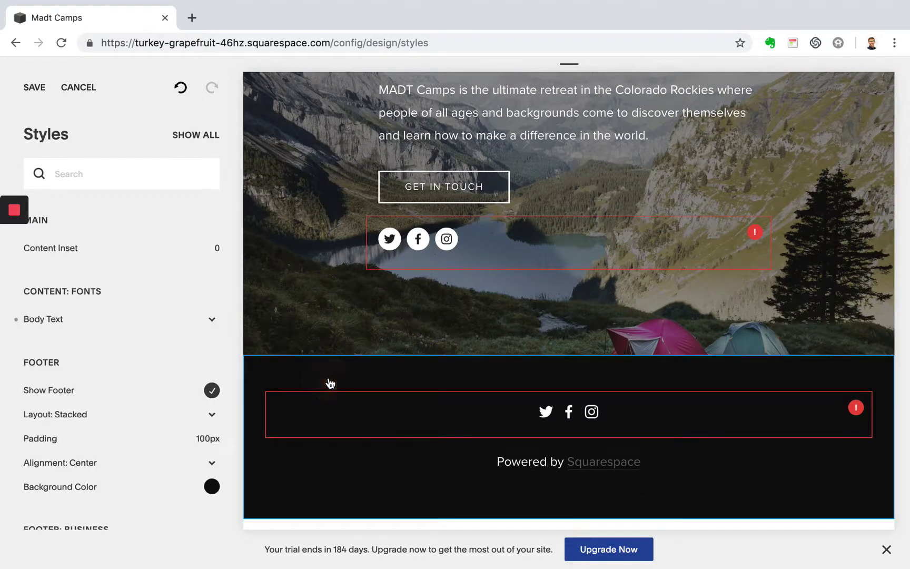
left_click(212, 390)
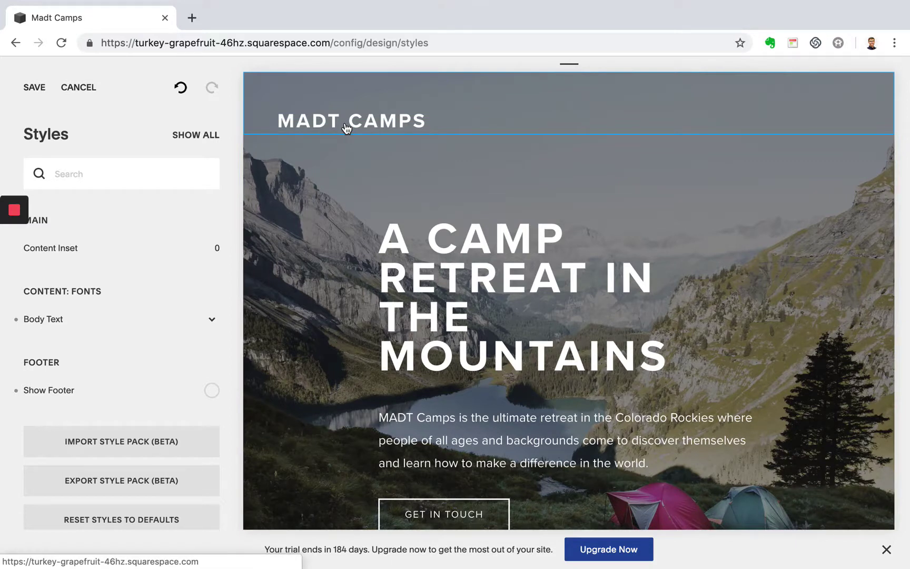
Step: Set the MADT CAMPS Branding Position to Bottom Center and save the styles
left_click(347, 128)
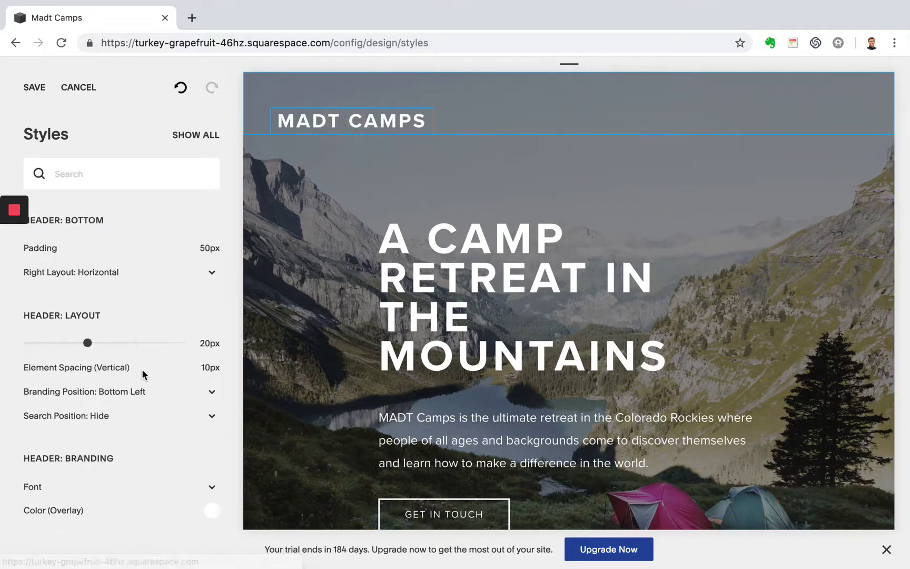
left_click(136, 395)
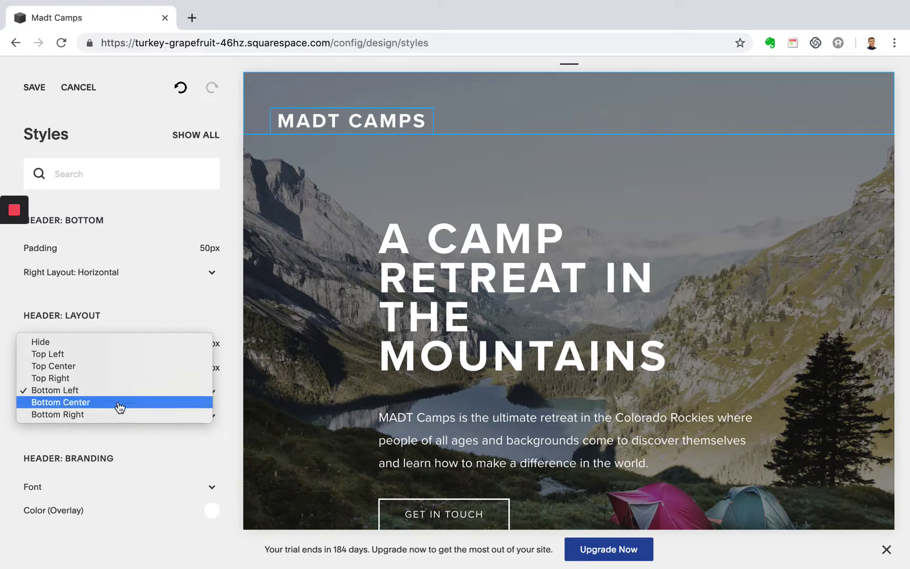
left_click(119, 403)
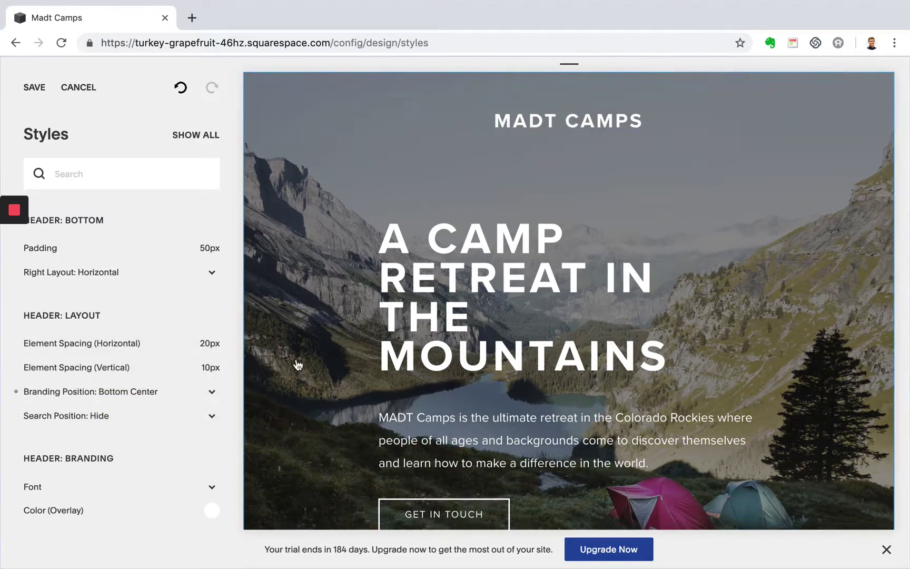
left_click(35, 89)
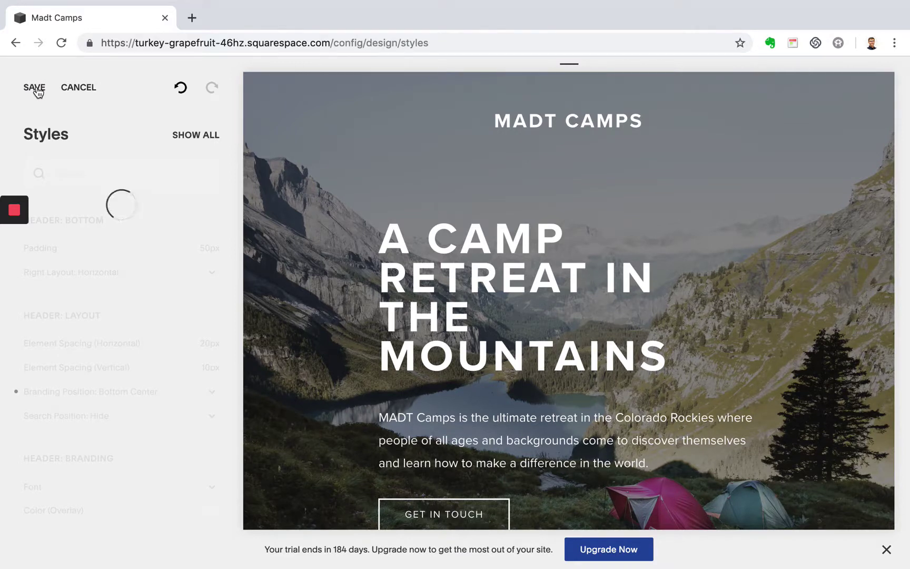
Step: Return through Design and Home menus and preview the homepage full-screen
left_click(38, 88)
left_click(33, 90)
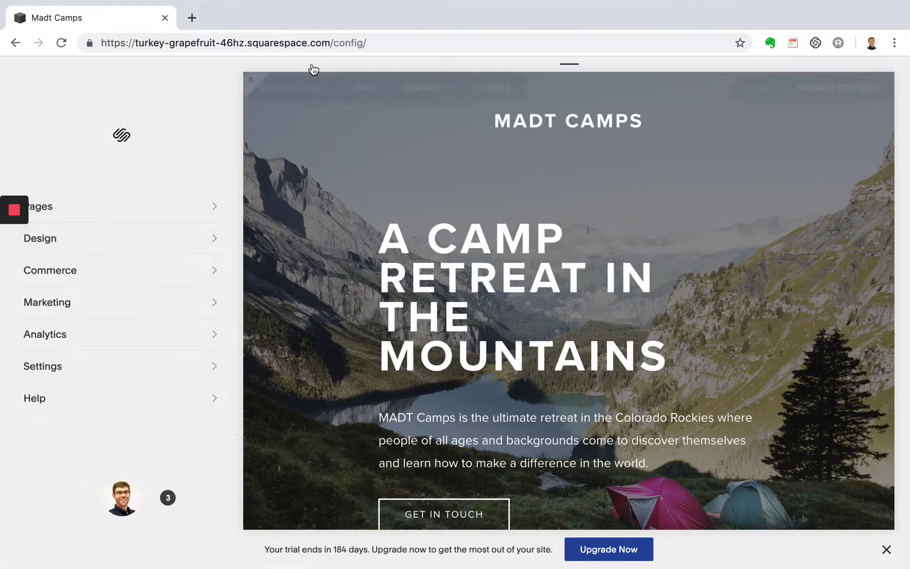
left_click(252, 83)
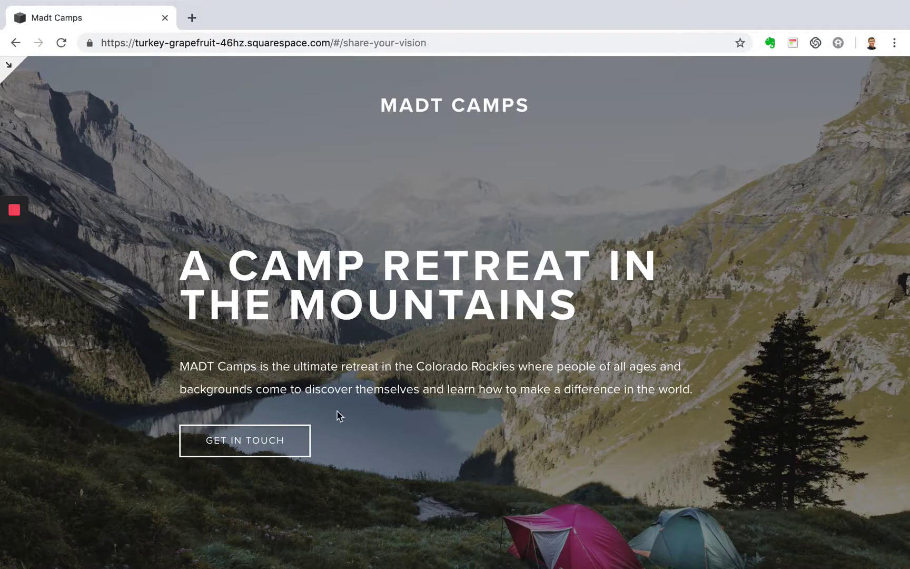
scroll(276, 451, "down", 2)
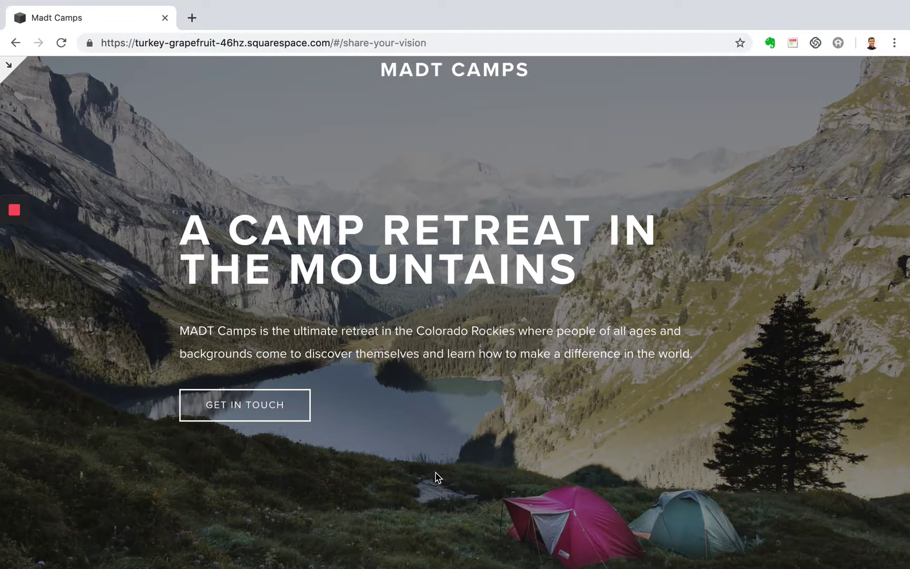
scroll(435, 477, "up", 1)
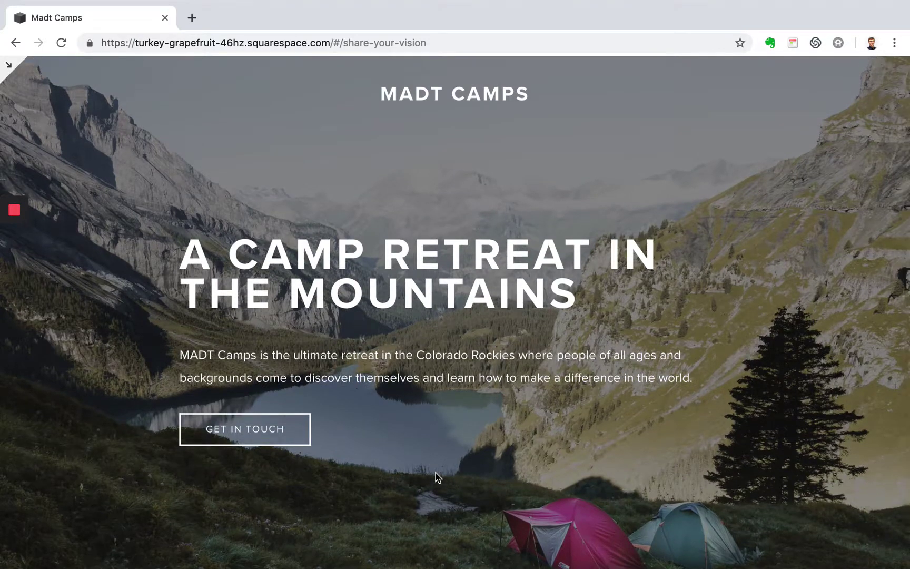